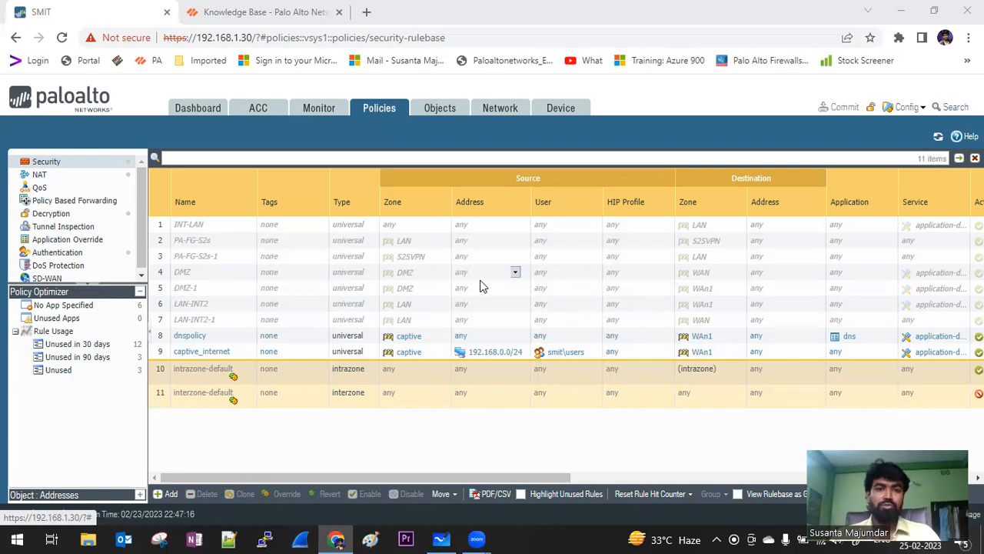
Examine the Dashboard and the NAT, QoS, Policy Based Forwarding, Decryption, Tunnel Inspection, Application Override, Authentication, DoS Protection and SD-WAN policy rulebases.
left_click(212, 109)
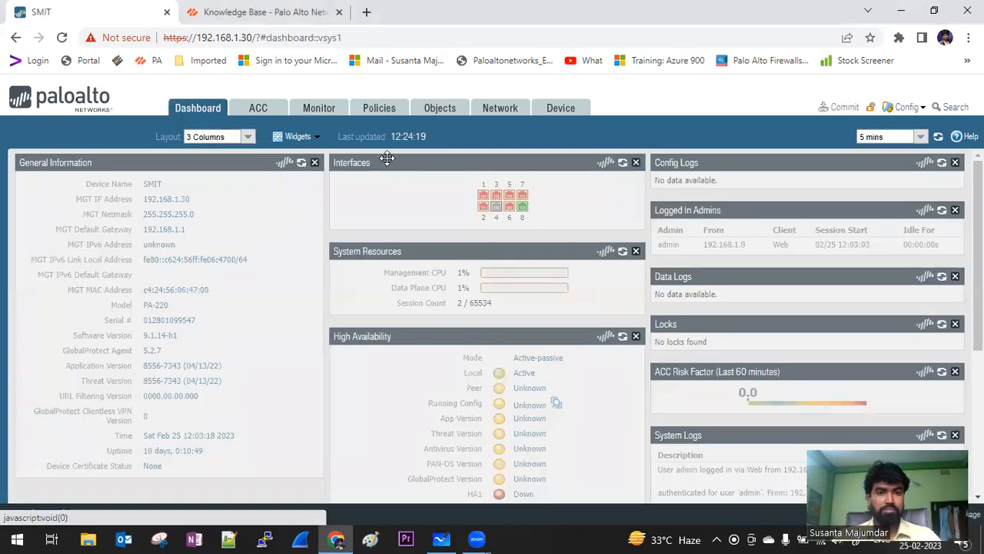
left_click(380, 109)
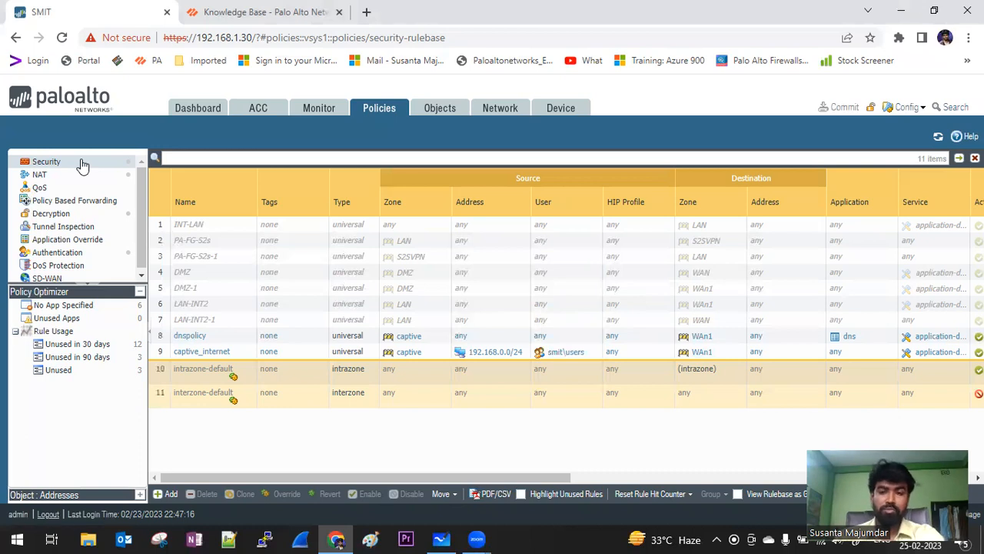
left_click(40, 176)
left_click(56, 189)
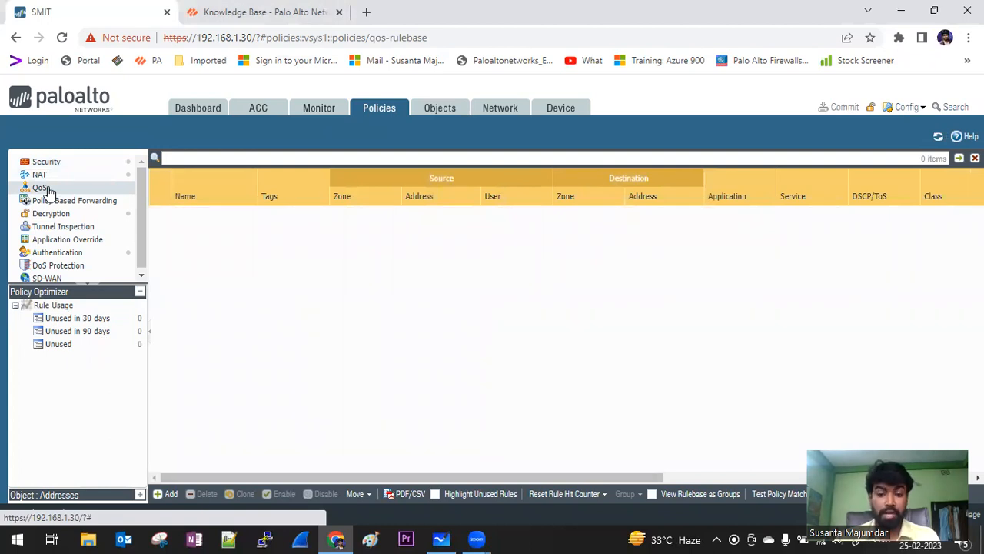
left_click(72, 203)
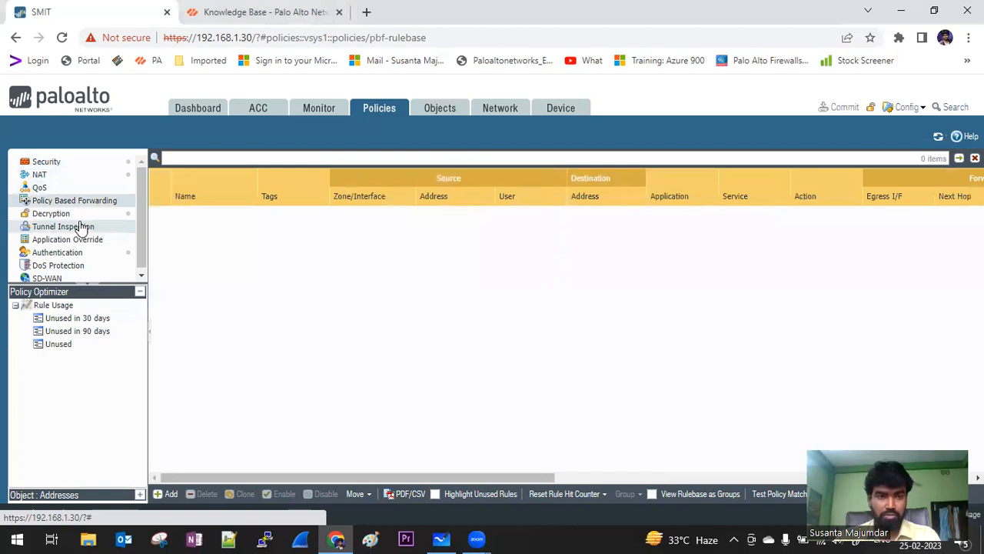
left_click(53, 214)
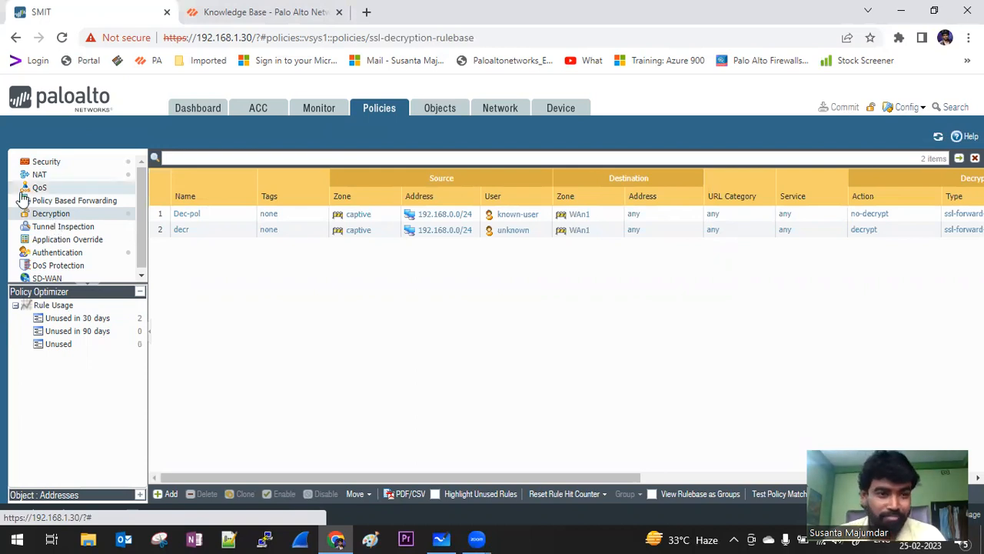
left_click(50, 228)
left_click(53, 239)
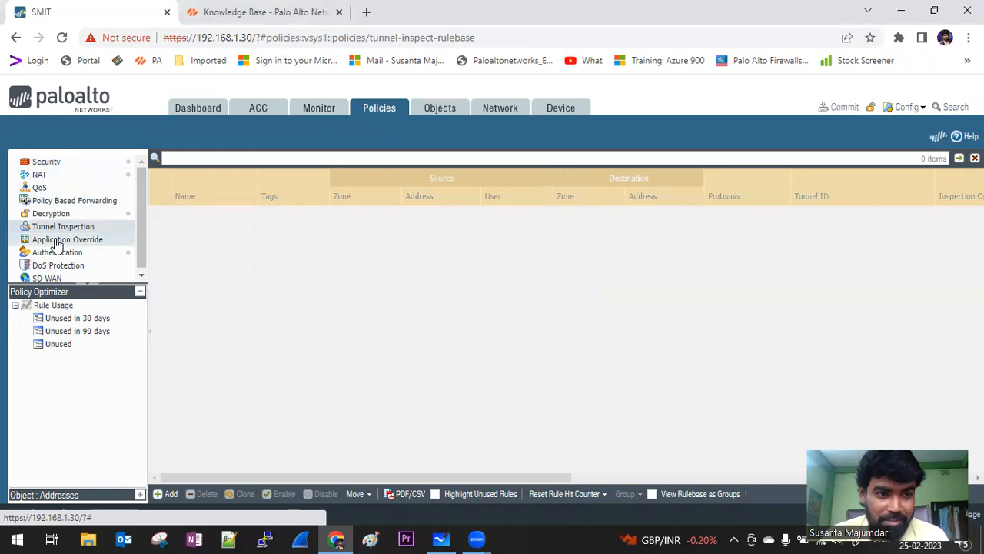
left_click(57, 252)
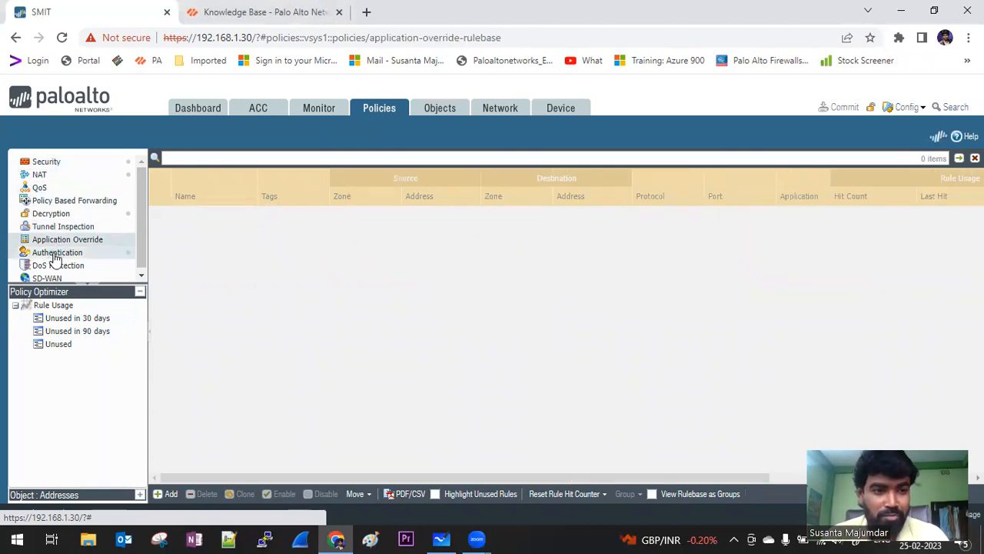
left_click(55, 267)
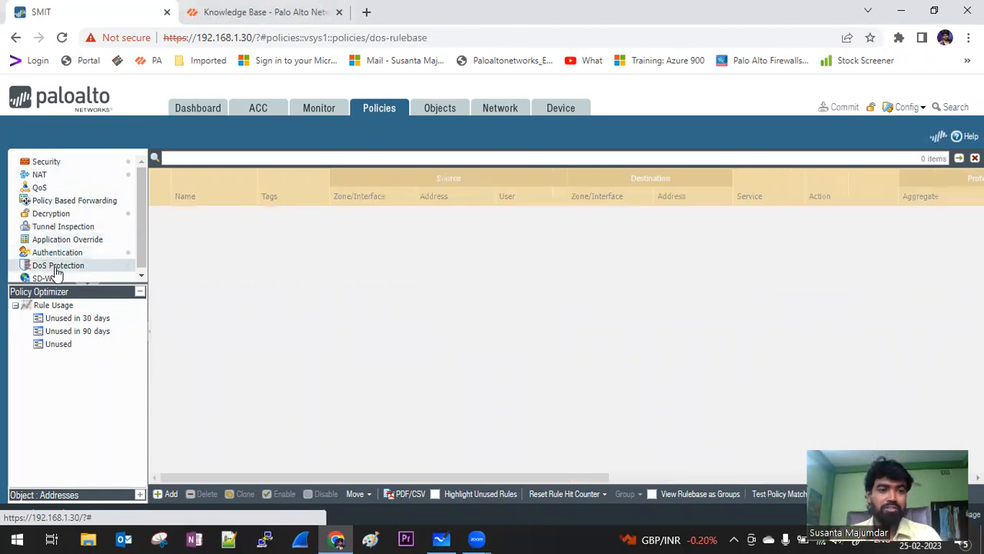
left_click(69, 278)
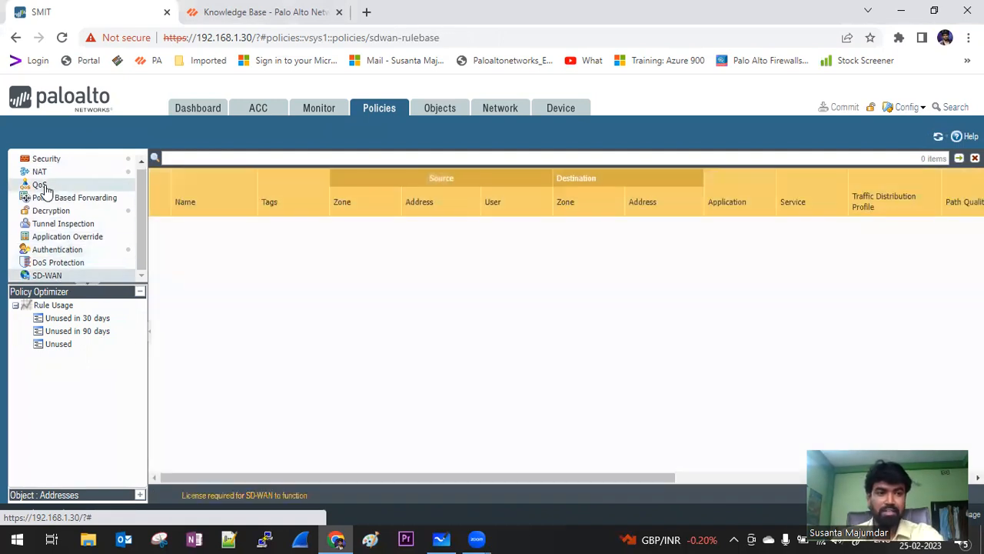
Return to the Security rulebase and view the blank form for a new security rule, closing it without saving.
left_click(52, 161)
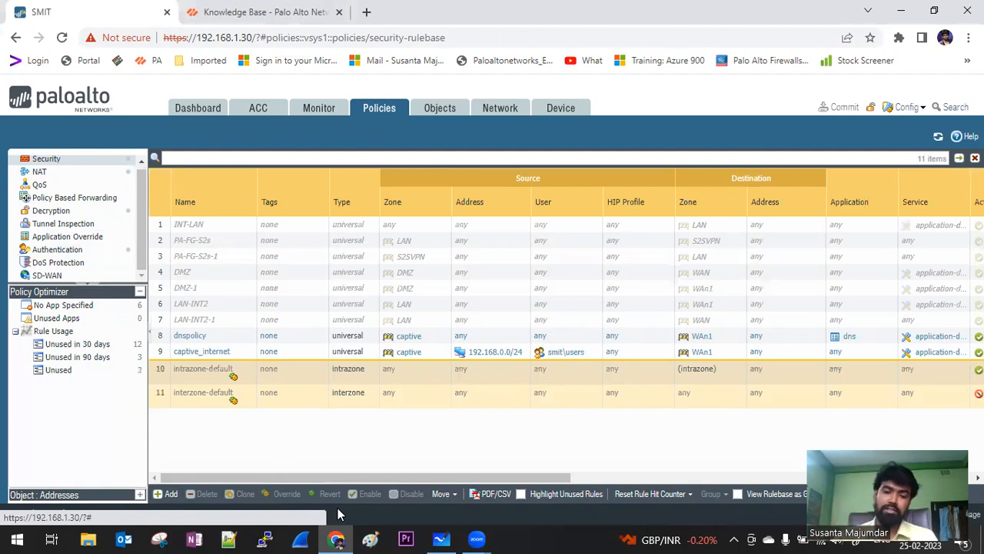
left_click(169, 494)
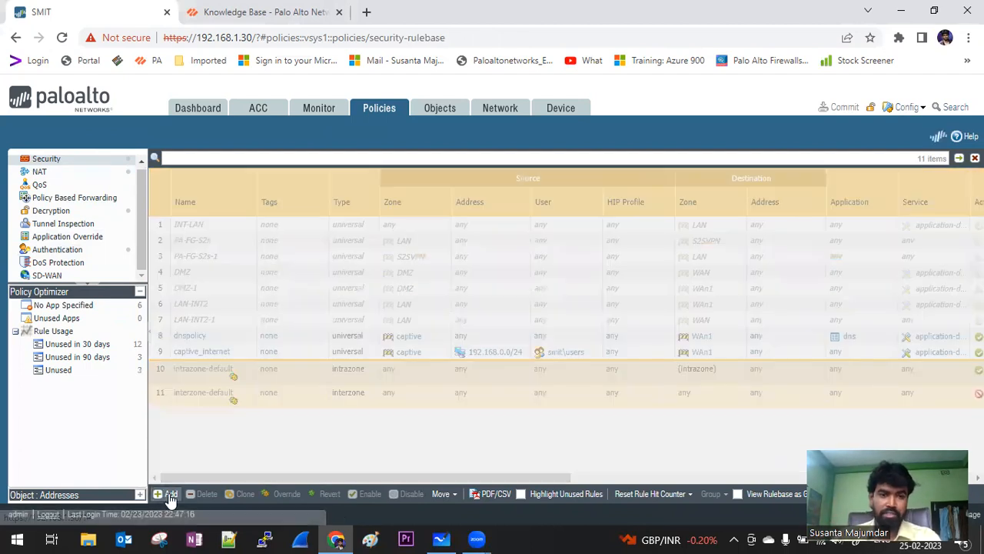
left_click(703, 416)
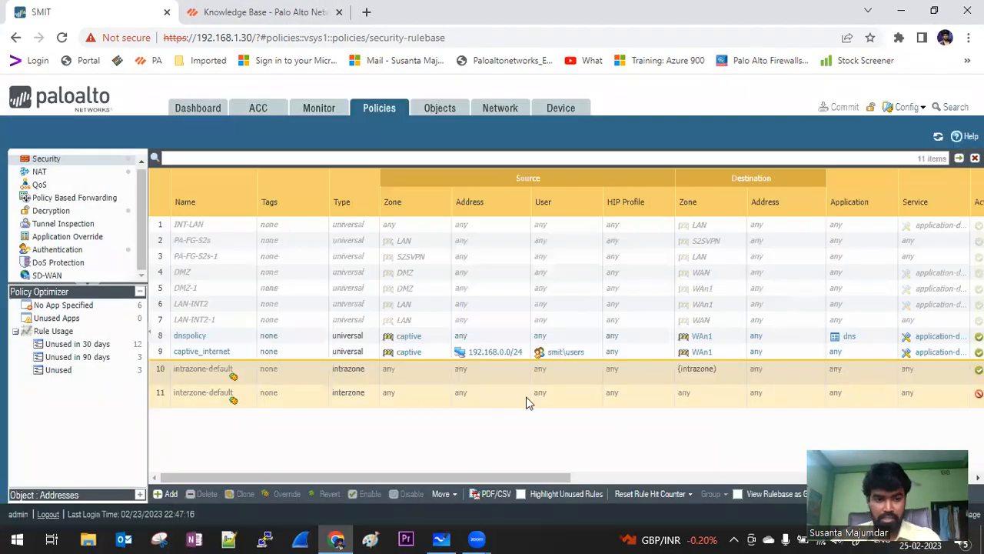
View the INT-LAN rule's settings and its deletion confirmation, cancelling both without changing the rule.
left_click(183, 225)
left_click(705, 428)
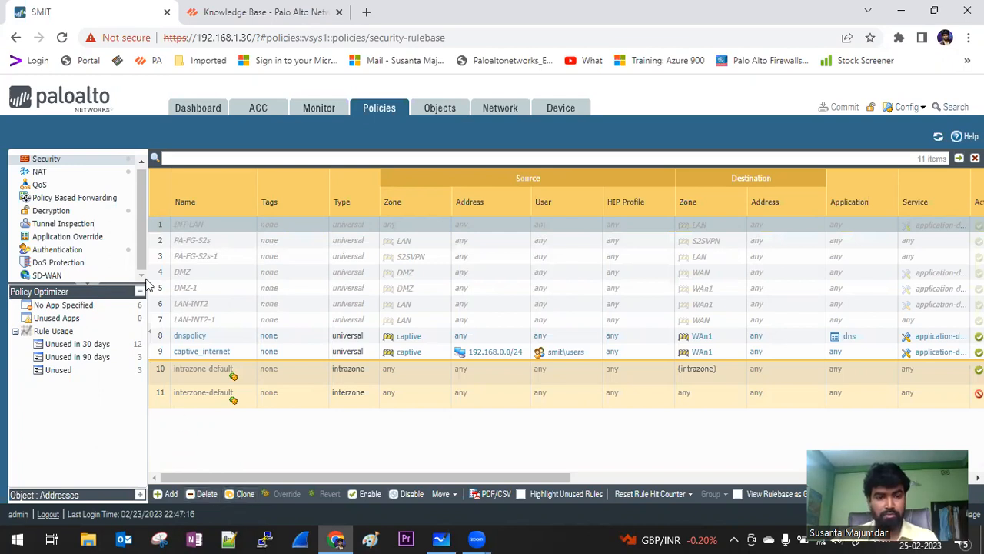
left_click(214, 493)
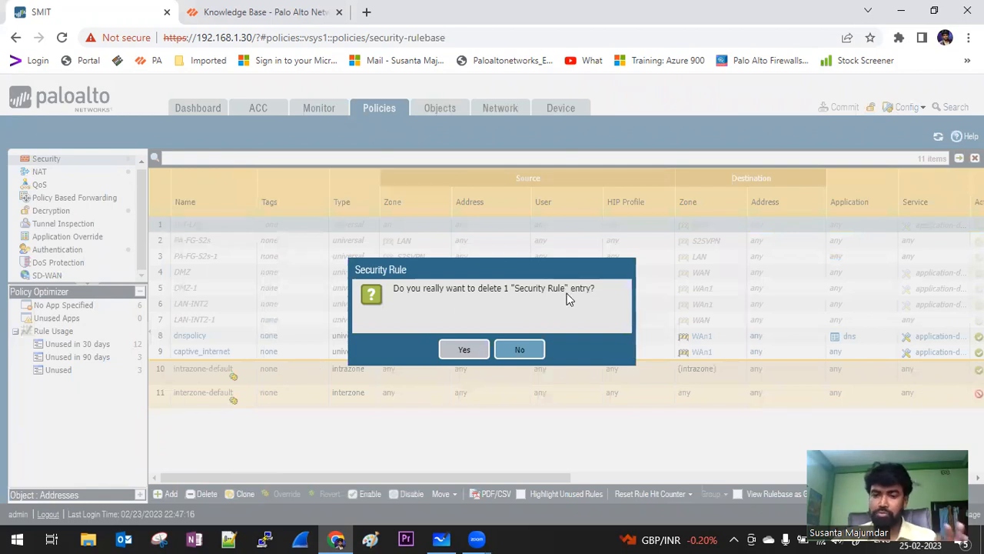
left_click(532, 352)
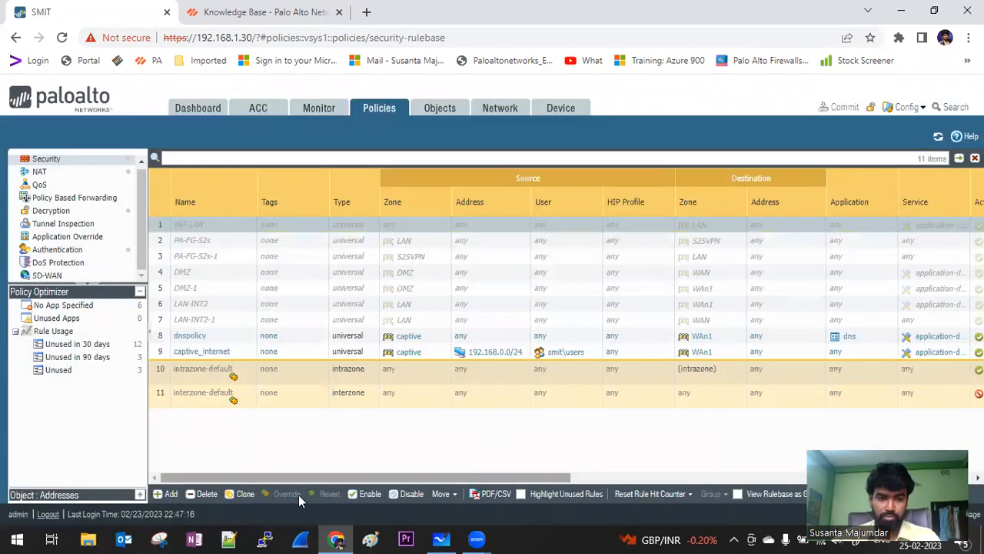
Clone the INT-LAN security rule and place the copy after the DMZ-1 rule.
left_click(245, 494)
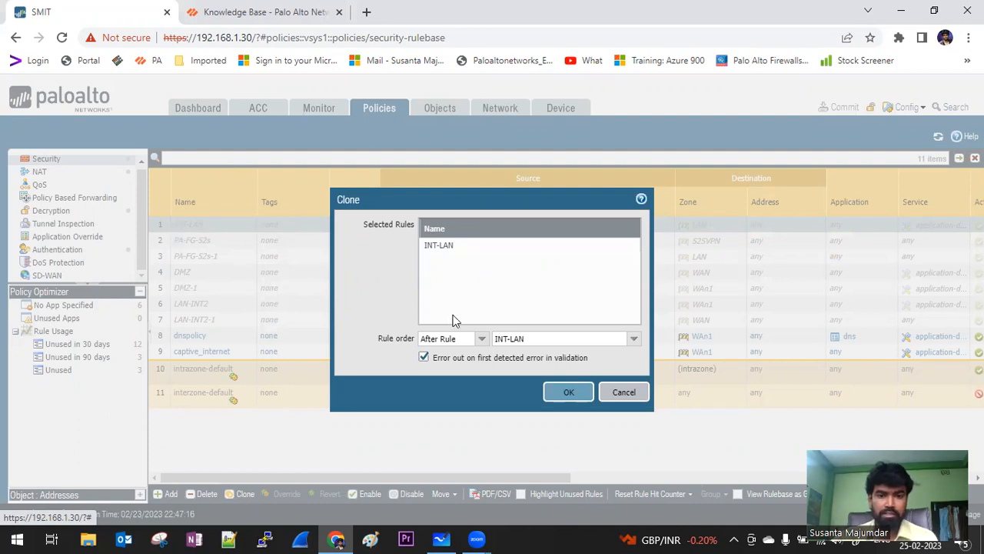
left_click(481, 339)
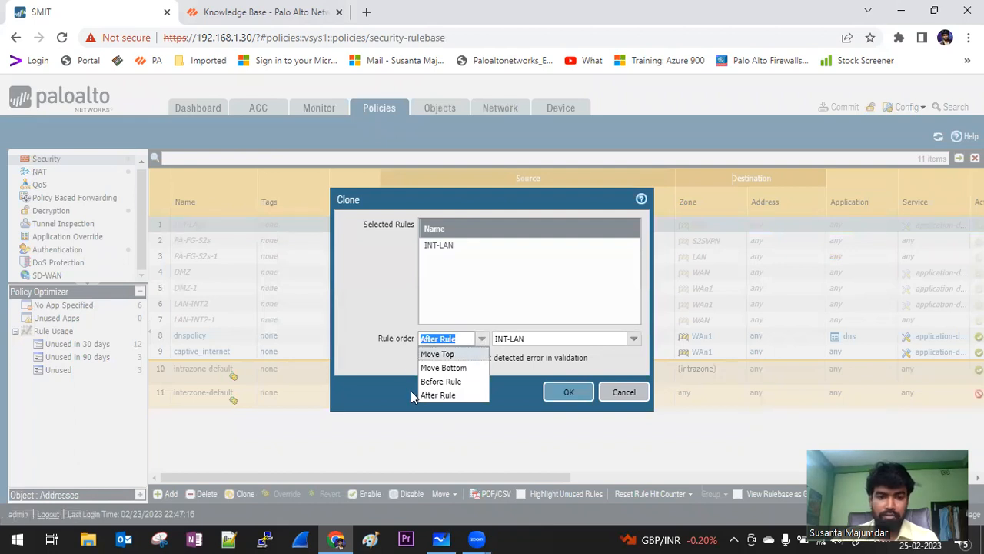
left_click(359, 279)
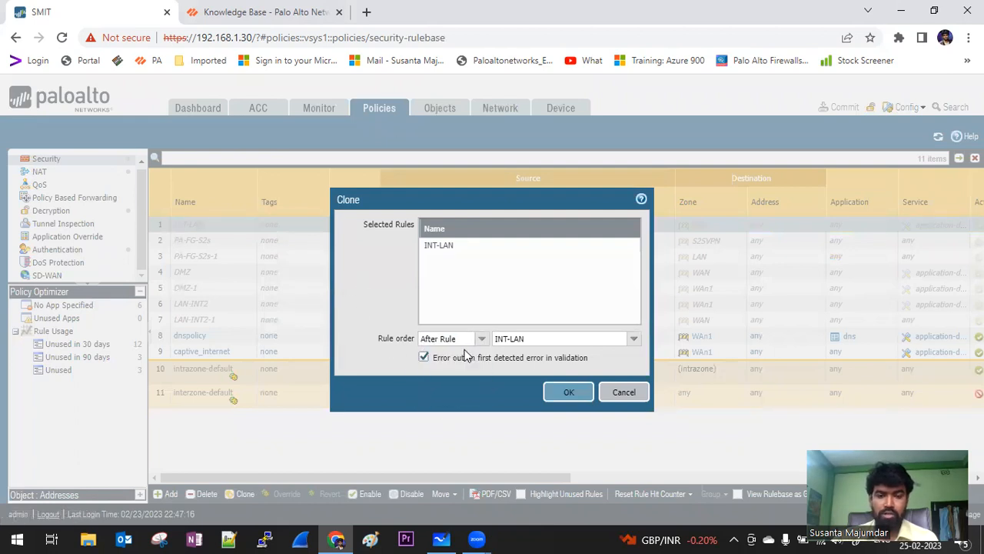
left_click(632, 339)
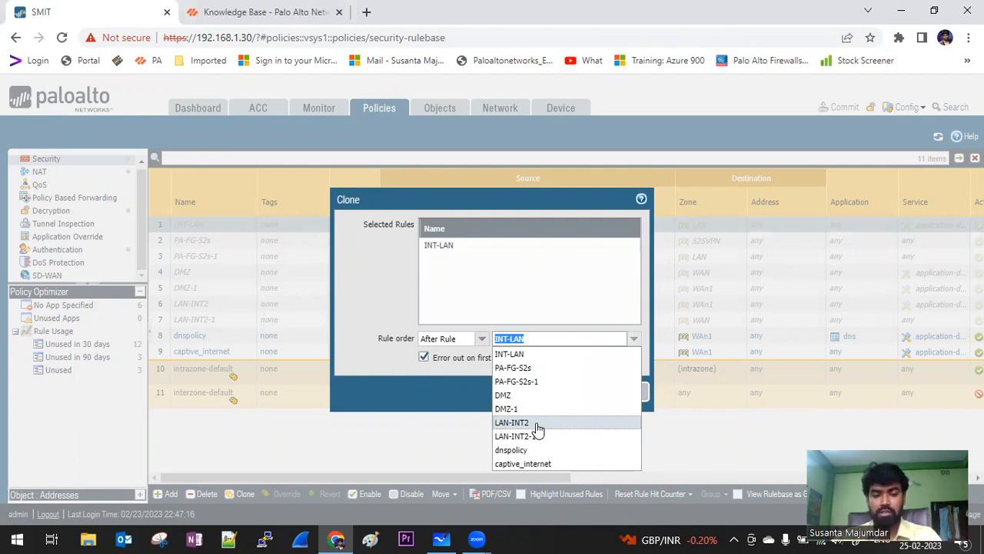
left_click(369, 304)
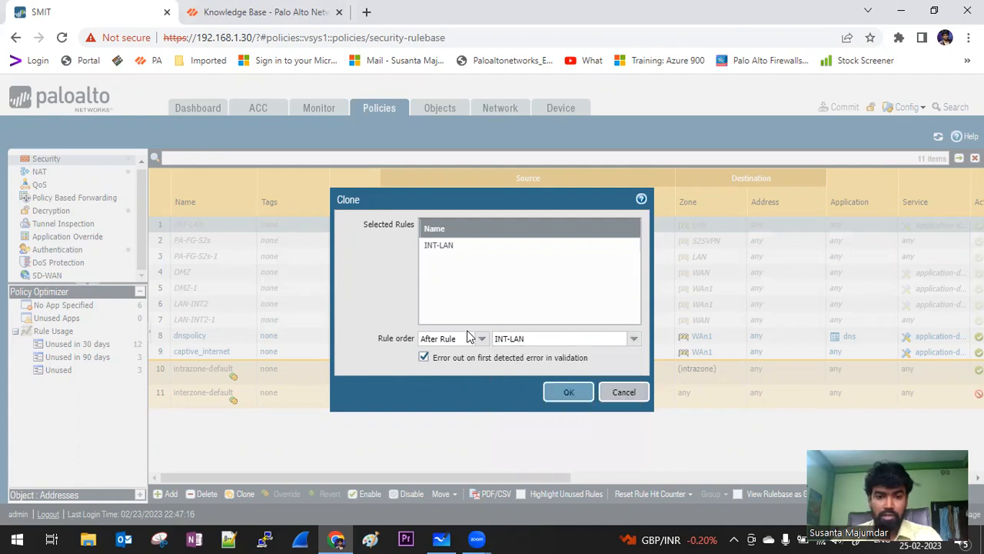
left_click(482, 340)
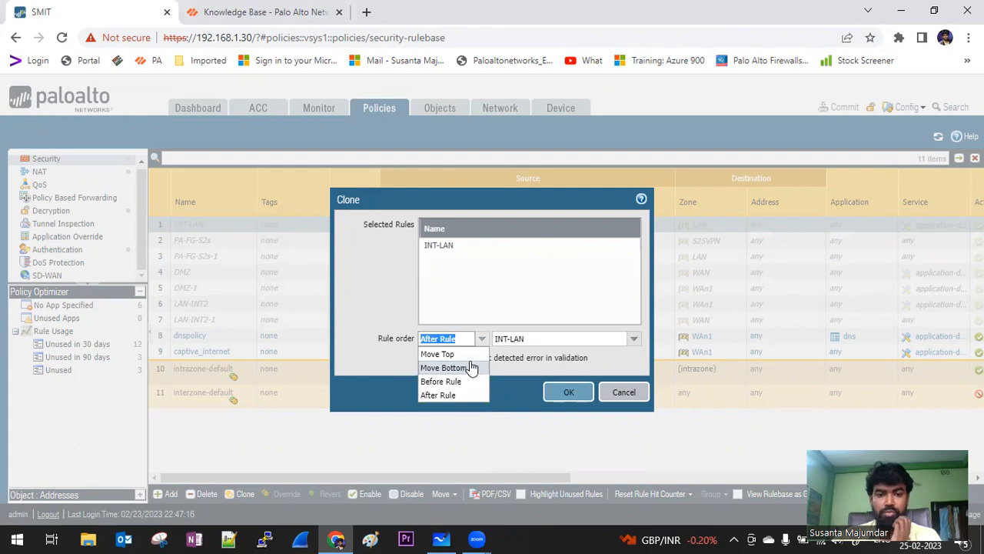
left_click(633, 339)
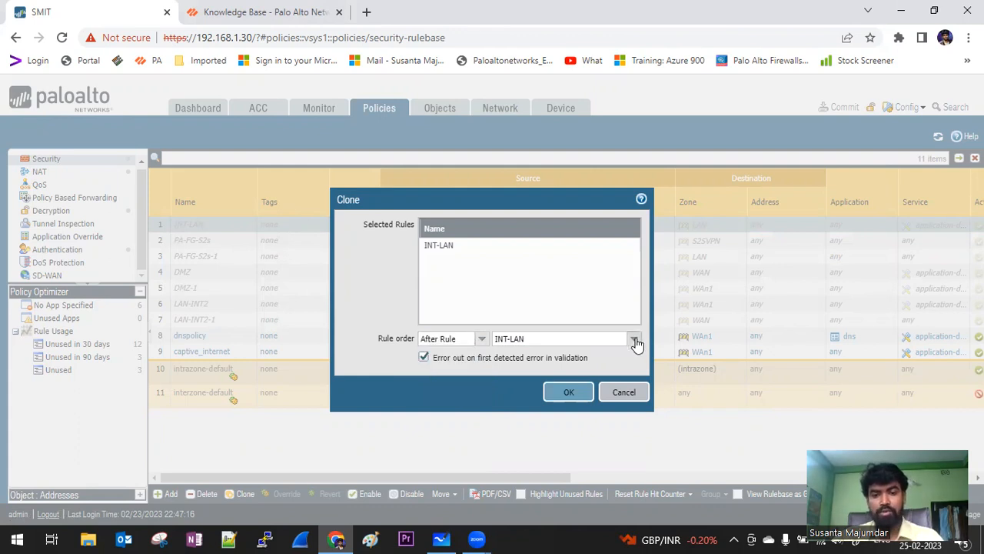
left_click(530, 408)
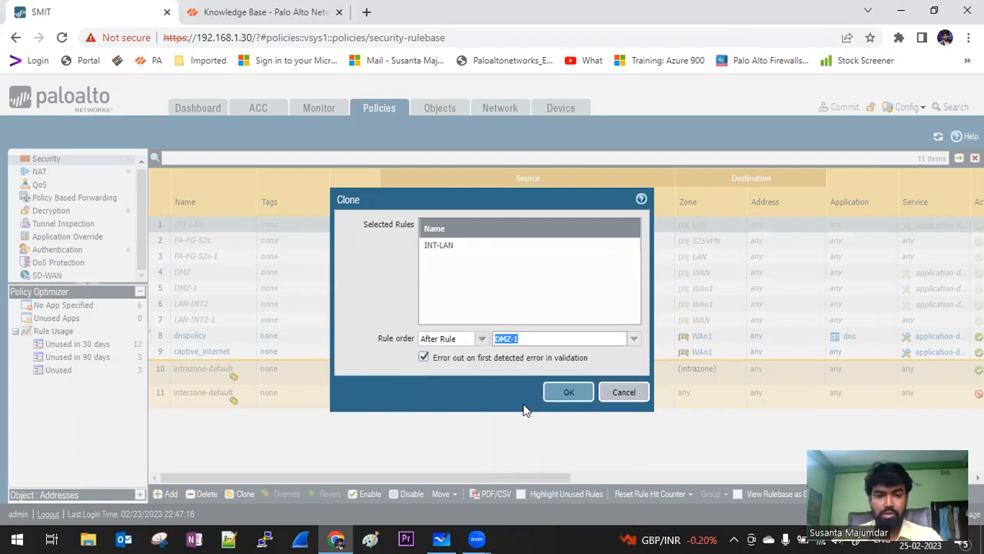
left_click(568, 394)
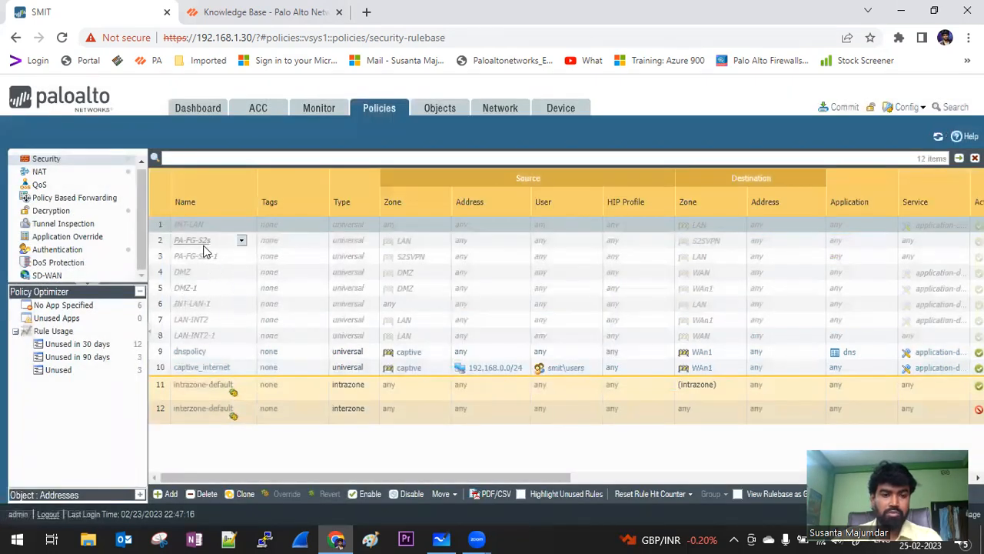
Review the cloned INT-LAN-1 rule's general, source, user, destination and application settings without changing them.
left_click(201, 308)
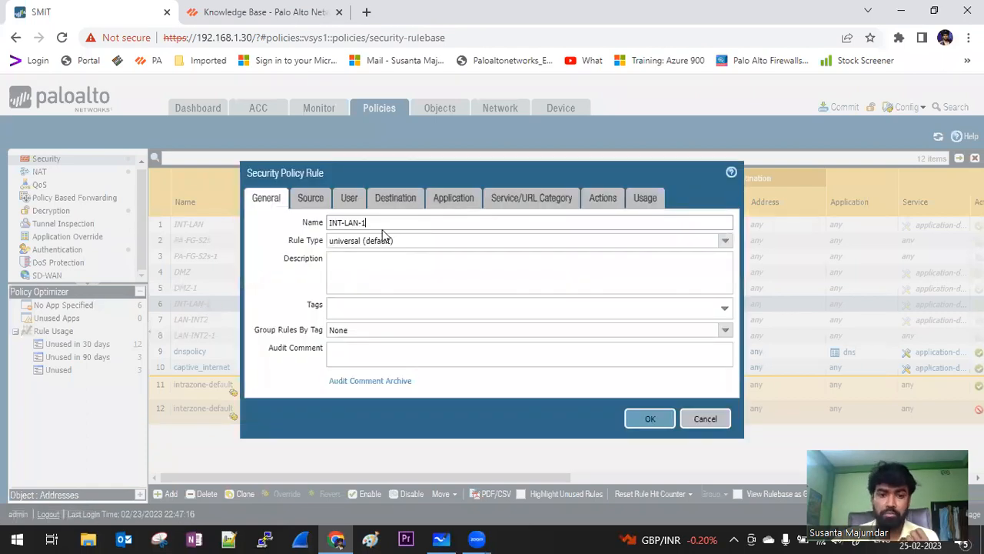
left_click(310, 198)
left_click(349, 198)
left_click(410, 198)
left_click(445, 199)
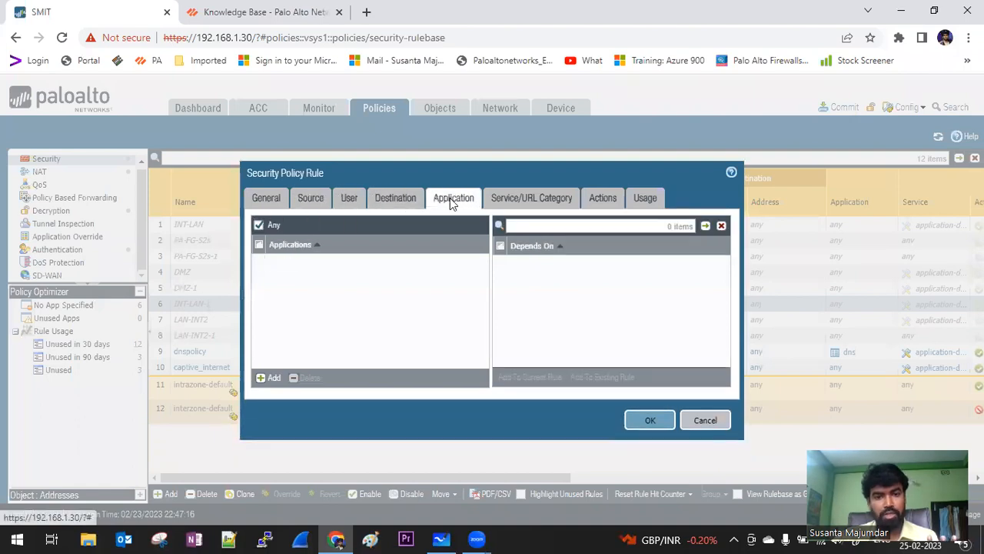
left_click(708, 421)
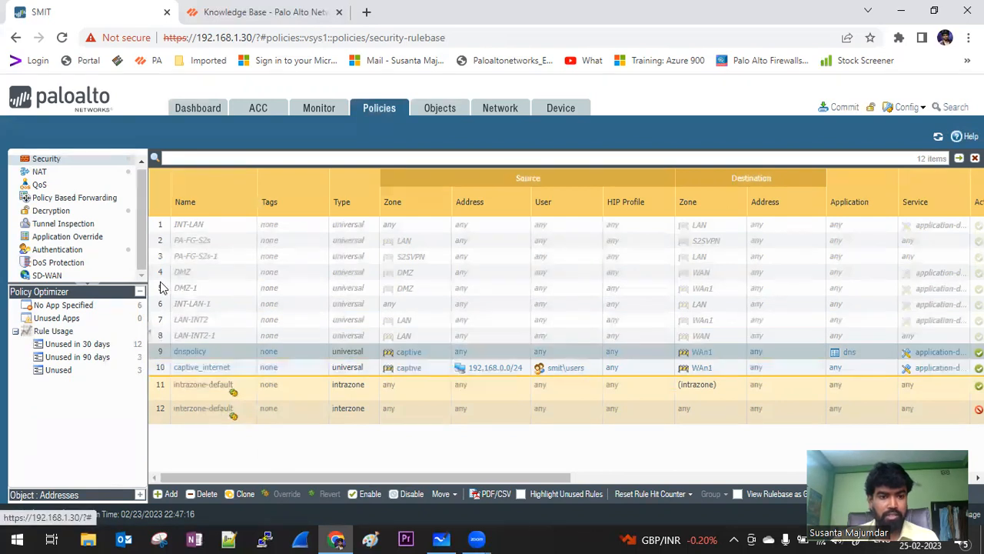
Revert the predefined interzone-default security rule to its default settings and confirm.
left_click(163, 241)
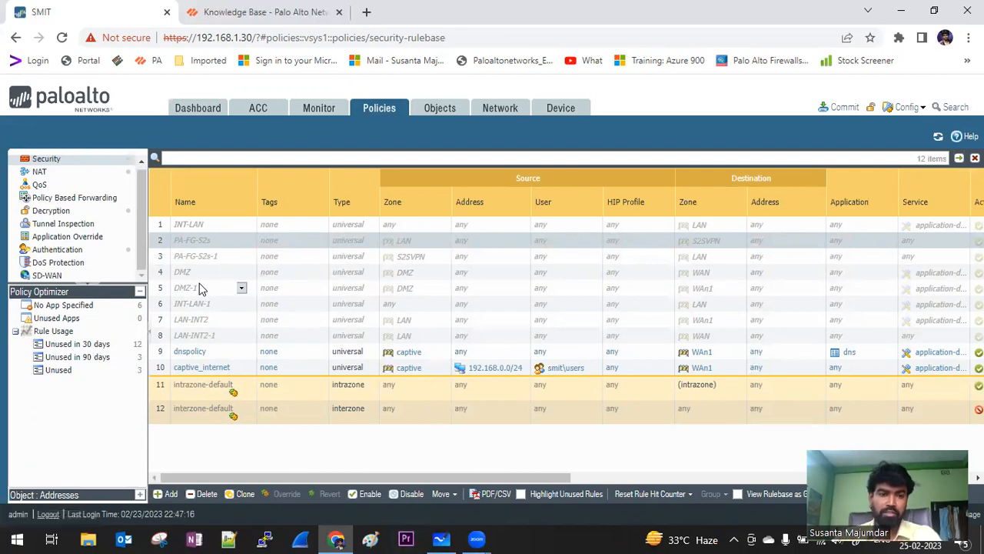
left_click(158, 258)
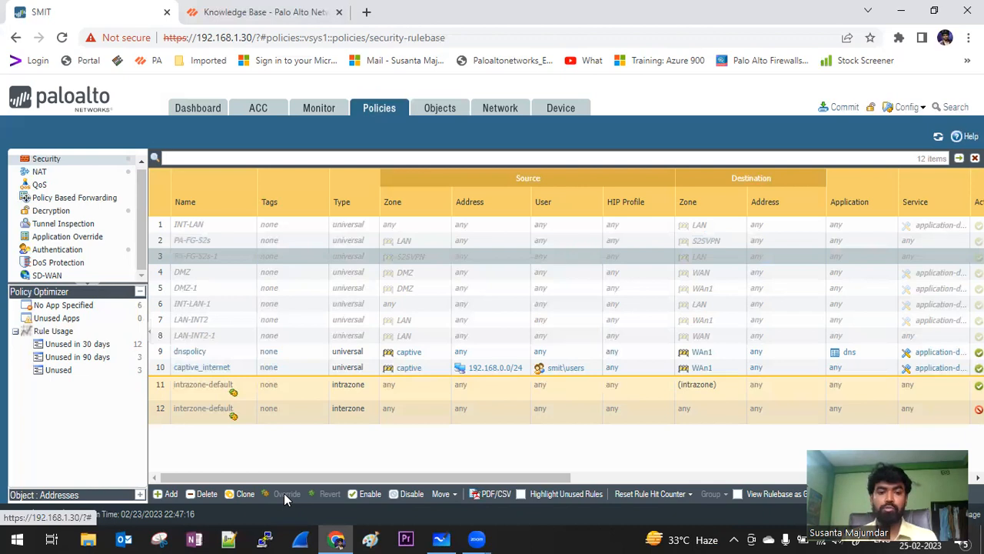
left_click(161, 387)
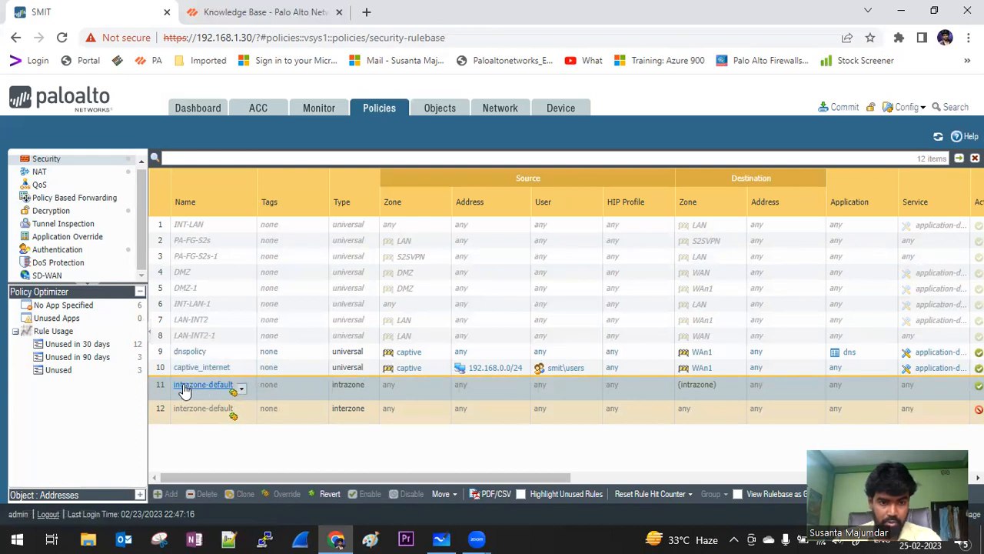
mouse_move(203, 393)
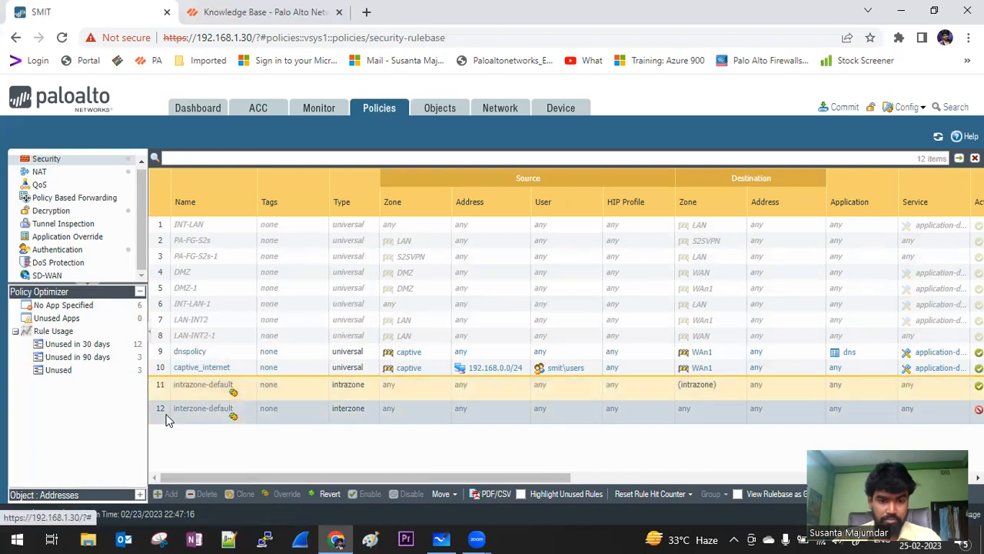
left_click(327, 494)
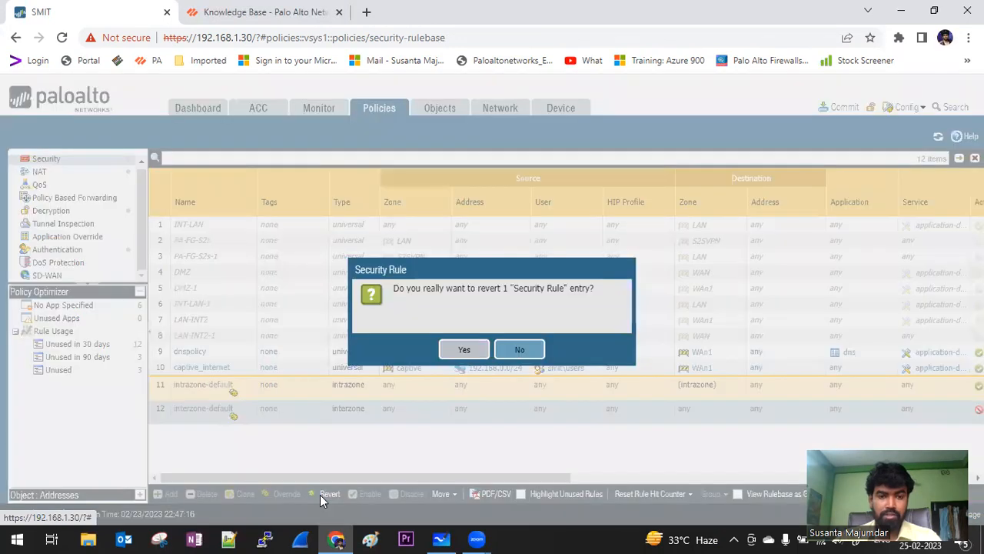
left_click(464, 349)
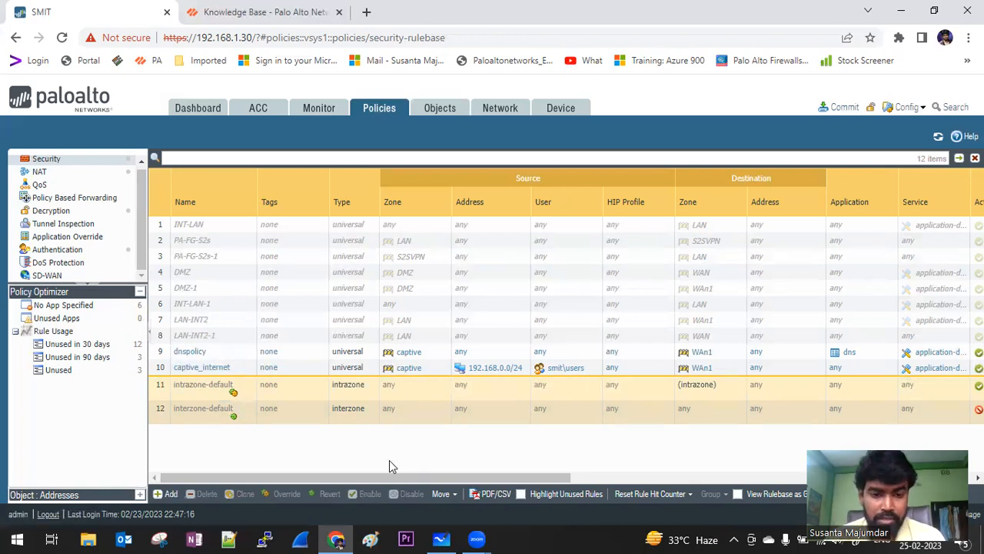
Enable the cloned INT-LAN-1 security rule.
left_click(166, 356)
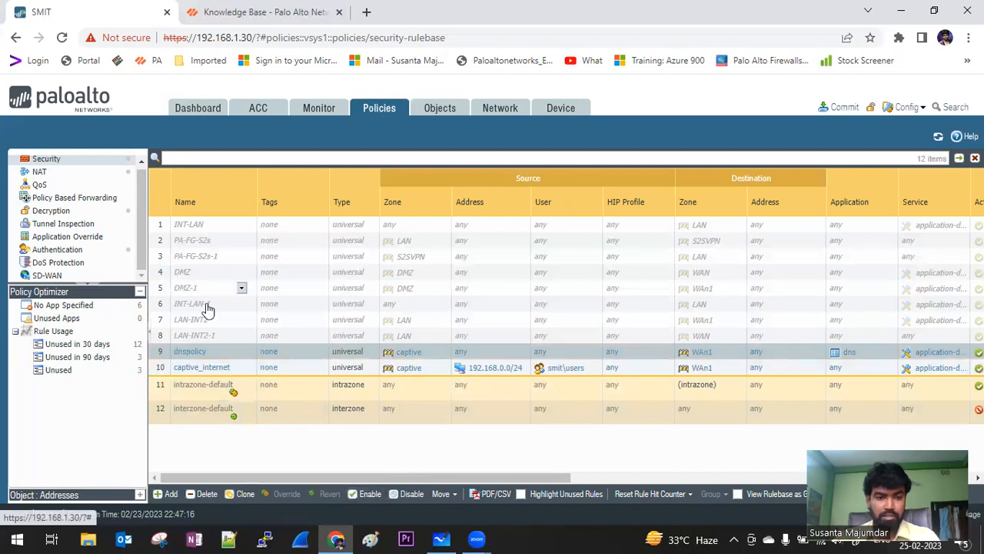
left_click(158, 307)
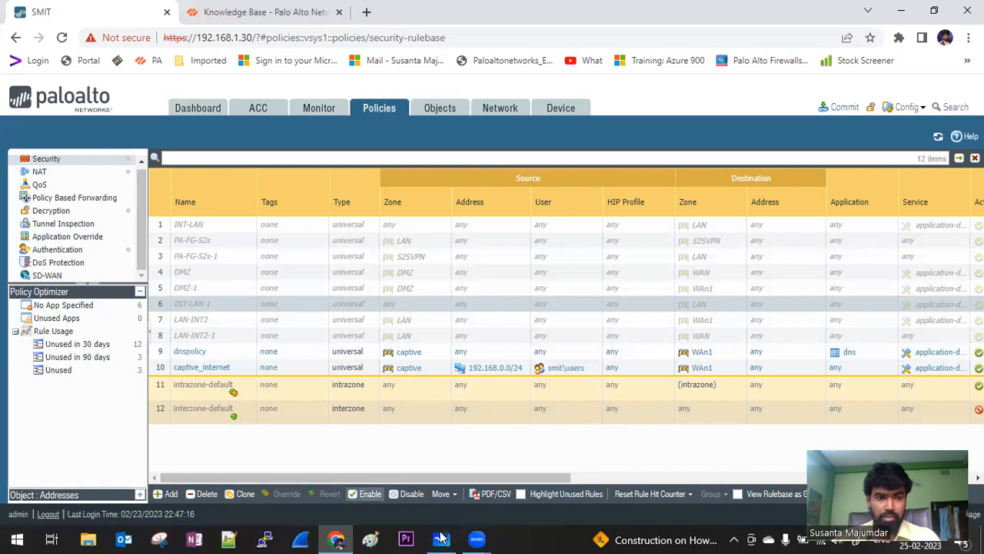
left_click(366, 493)
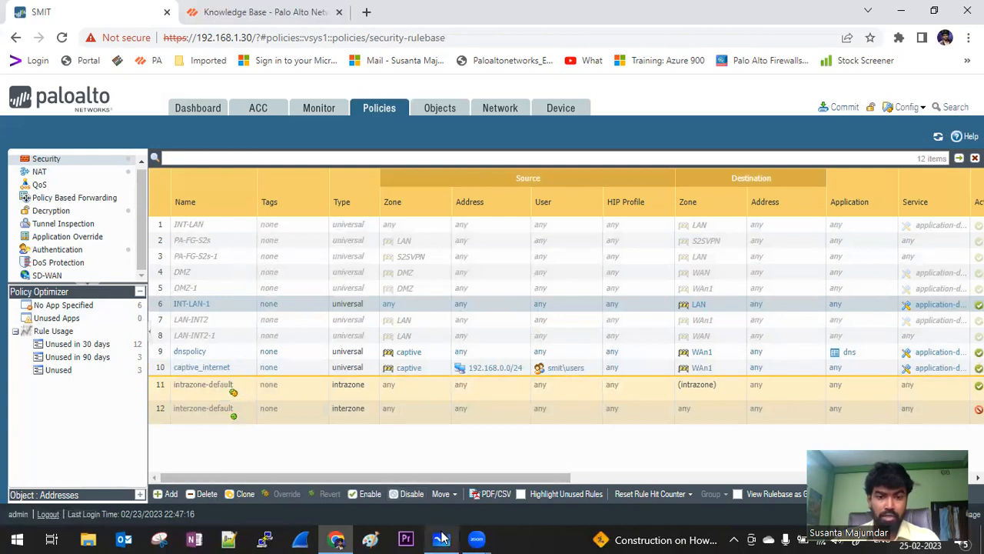
left_click(411, 493)
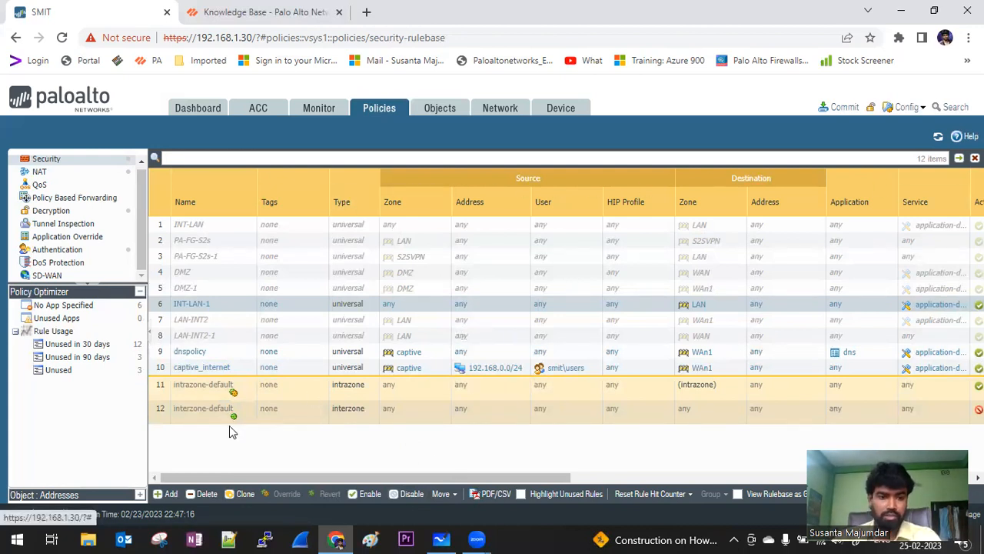
Add a new security policy rule with a placeholder name and DMZ as its source zone.
left_click(169, 495)
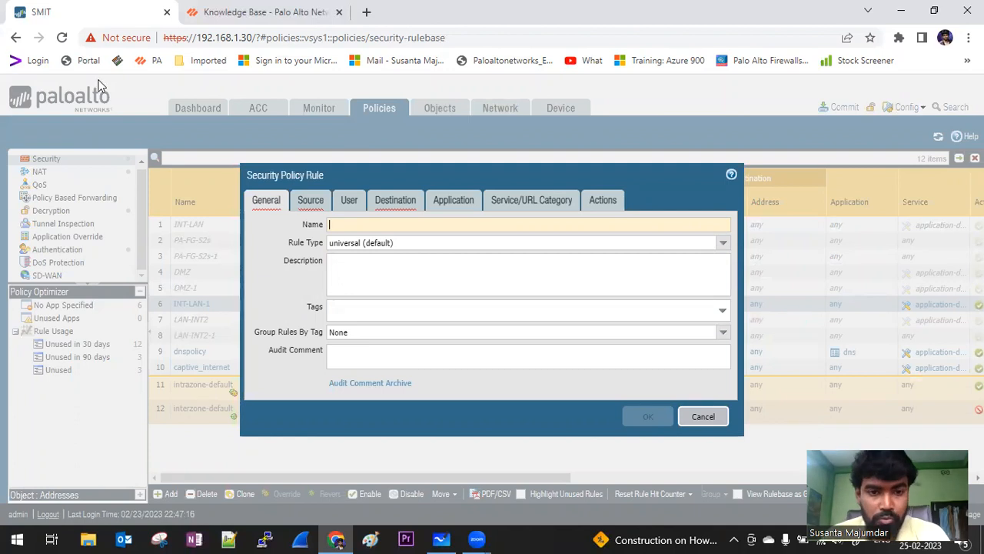
left_click(364, 227)
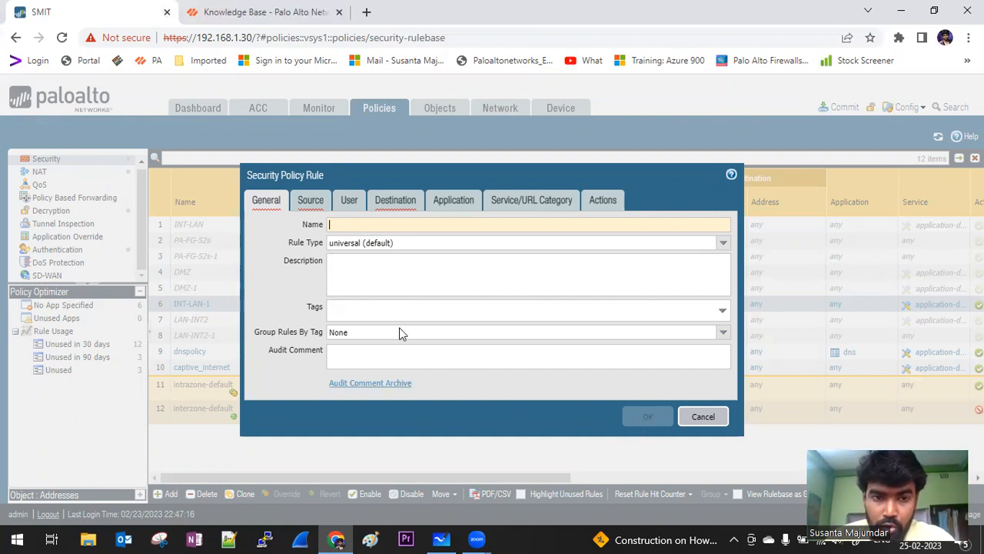
type("allpolicy")
left_click(314, 203)
left_click(268, 380)
left_click(276, 308)
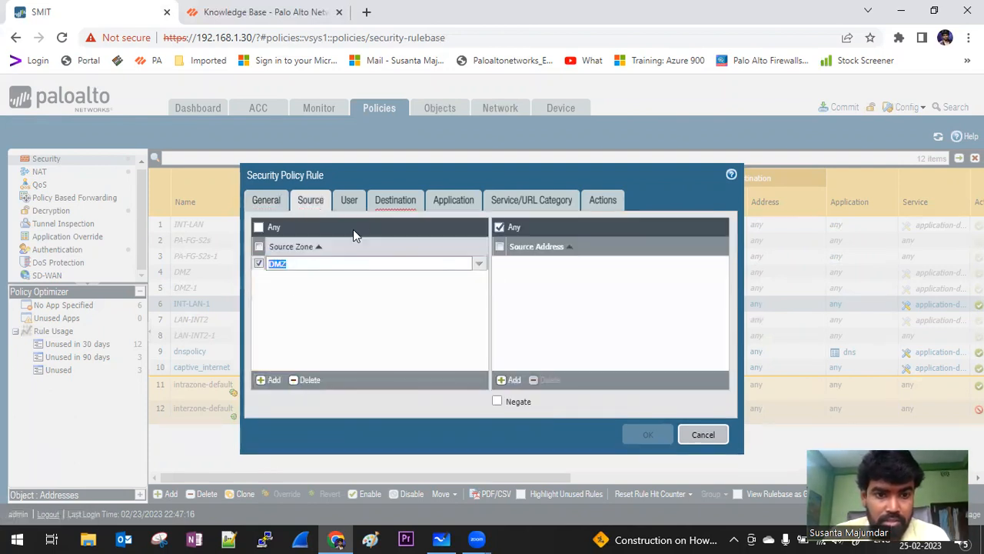
Set the new rule's destination zone to DMZ.
left_click(395, 200)
left_click(265, 380)
left_click(277, 306)
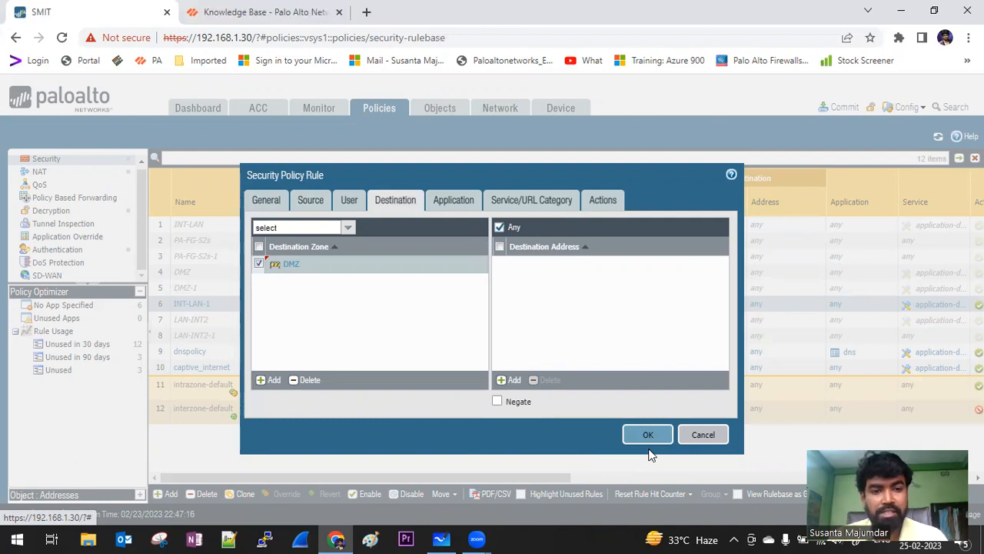
Replace the new rule's placeholder name with internet-Access.
left_click(265, 199)
left_click_drag(406, 223, 297, 232)
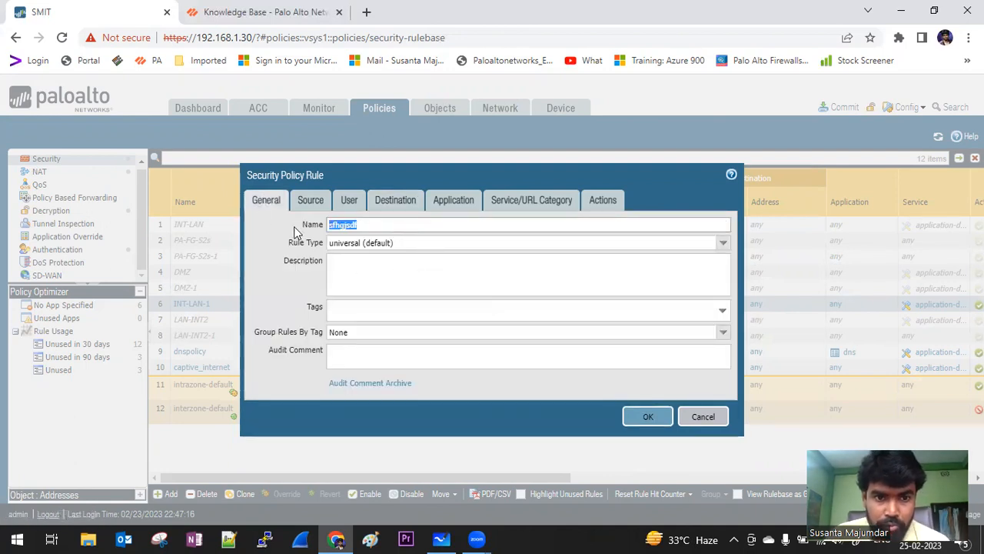
key("BackSpace")
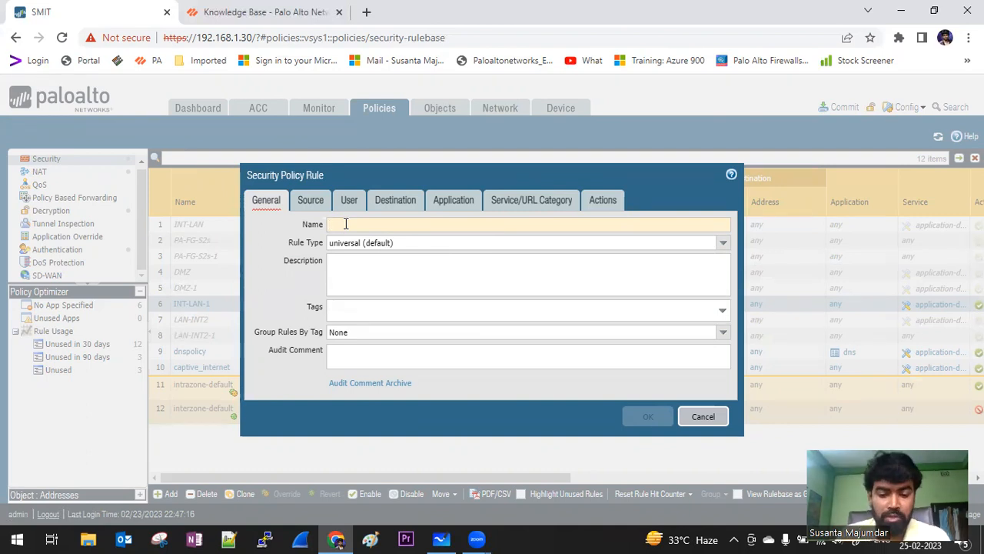
type("in")
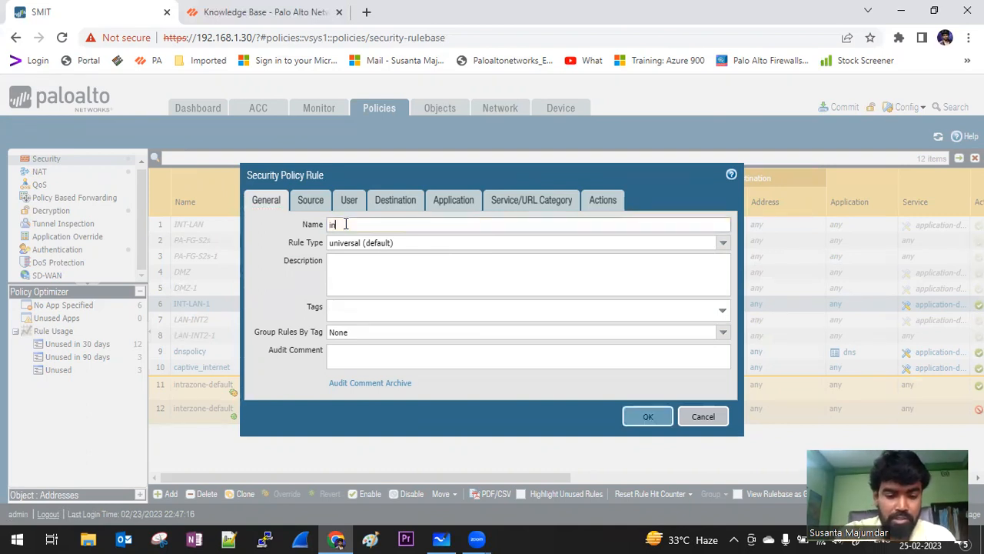
type("ternet")
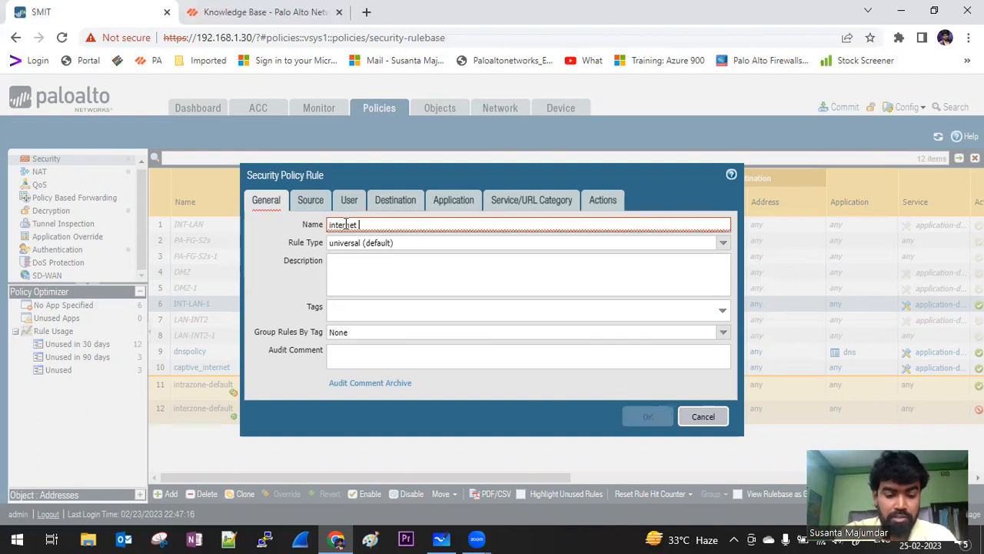
key("BackSpace")
type("-Acce")
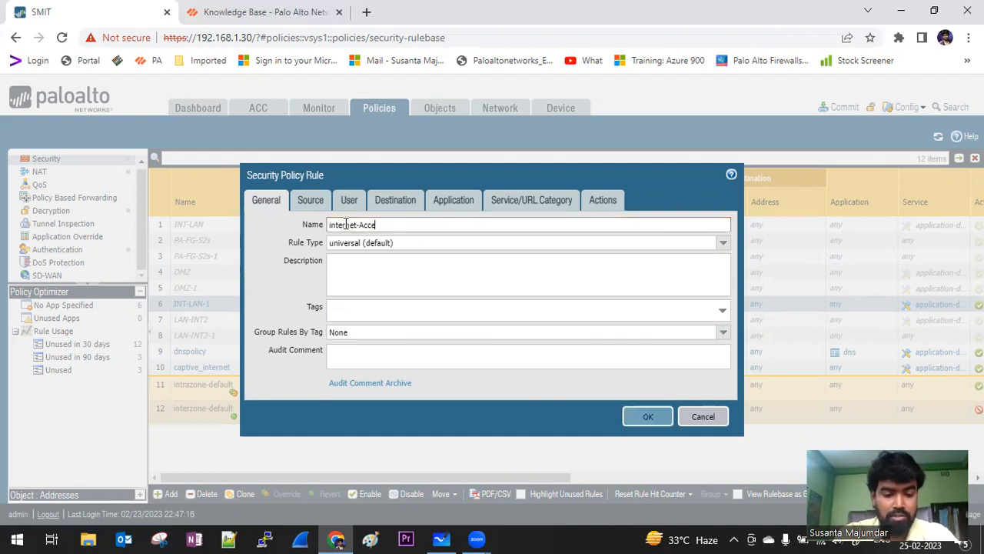
type("ss f")
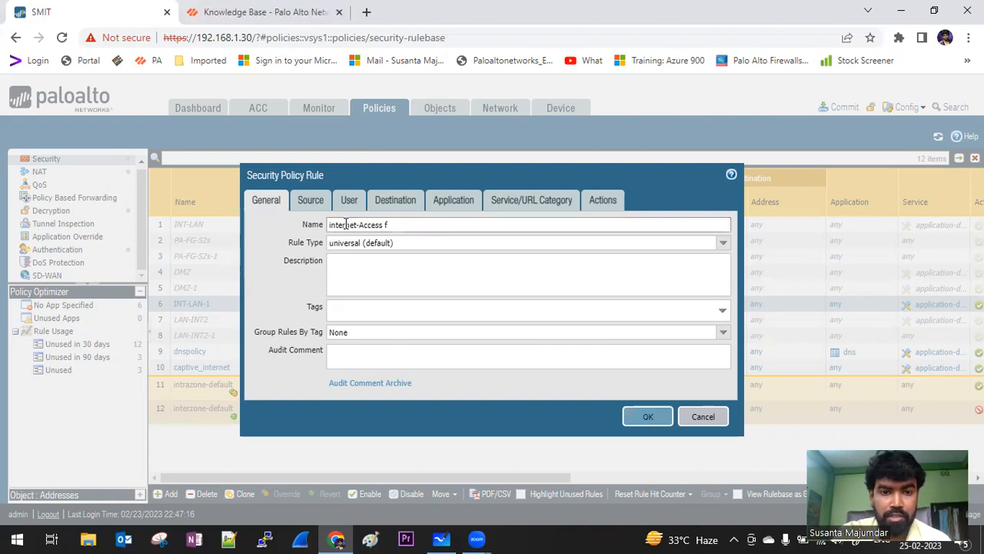
Examine the rule's description, tags, group-by-tag, rule type and audit comment options without changing them, and open its source settings.
left_click(366, 271)
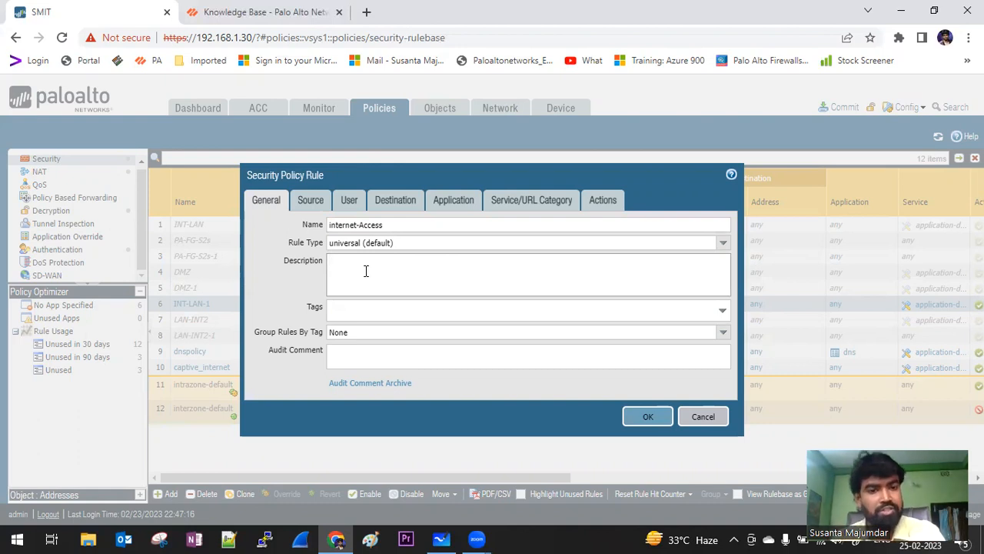
left_click(366, 270)
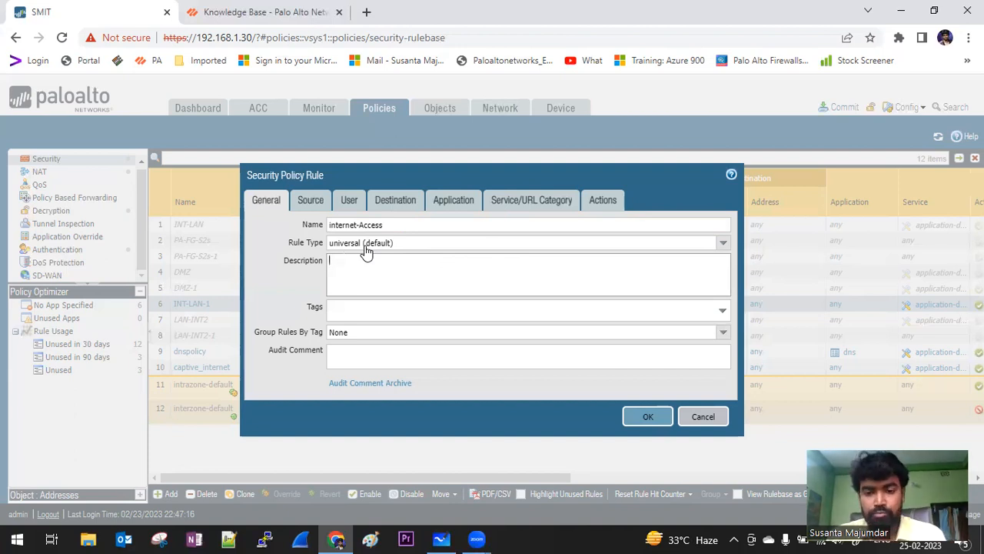
left_click(366, 257)
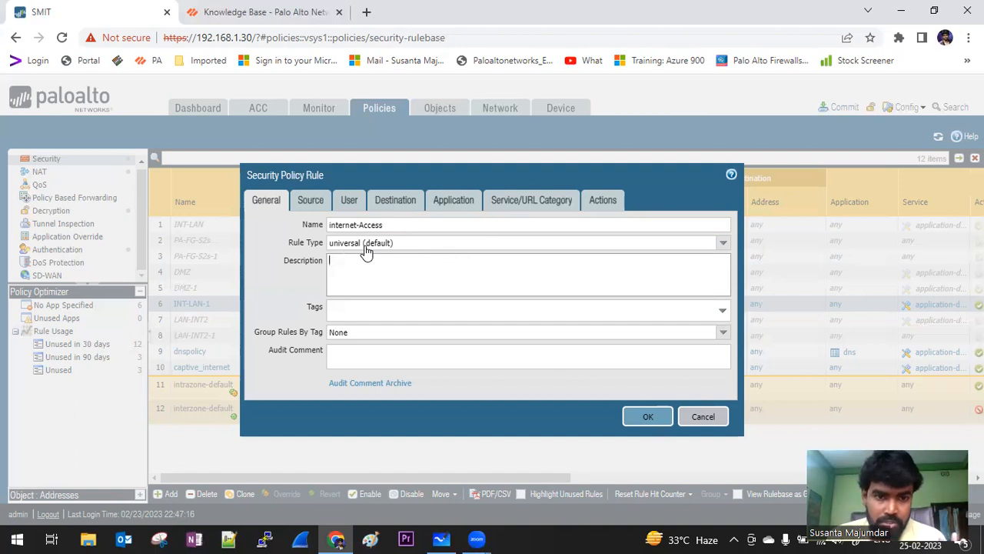
left_click(724, 311)
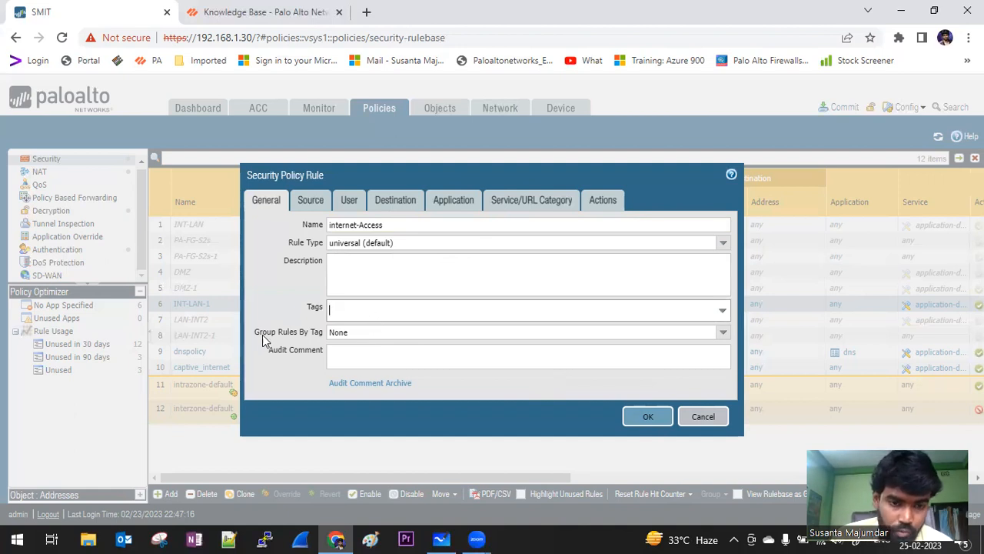
left_click(723, 336)
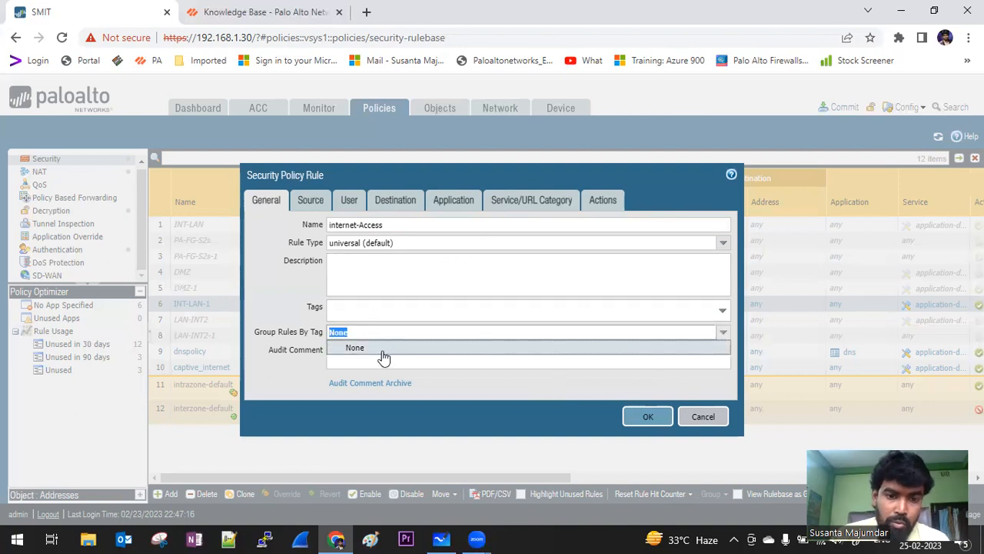
left_click(278, 293)
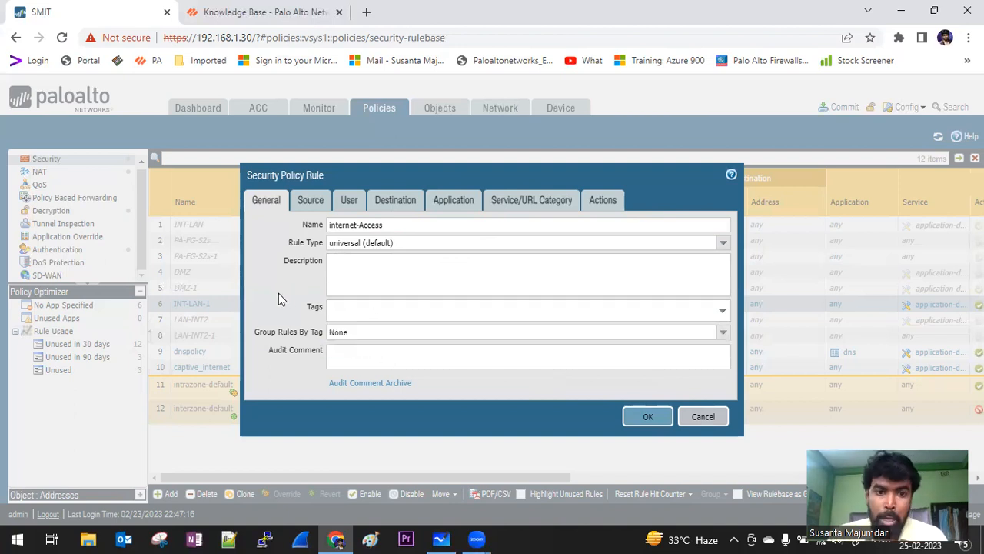
left_click(723, 246)
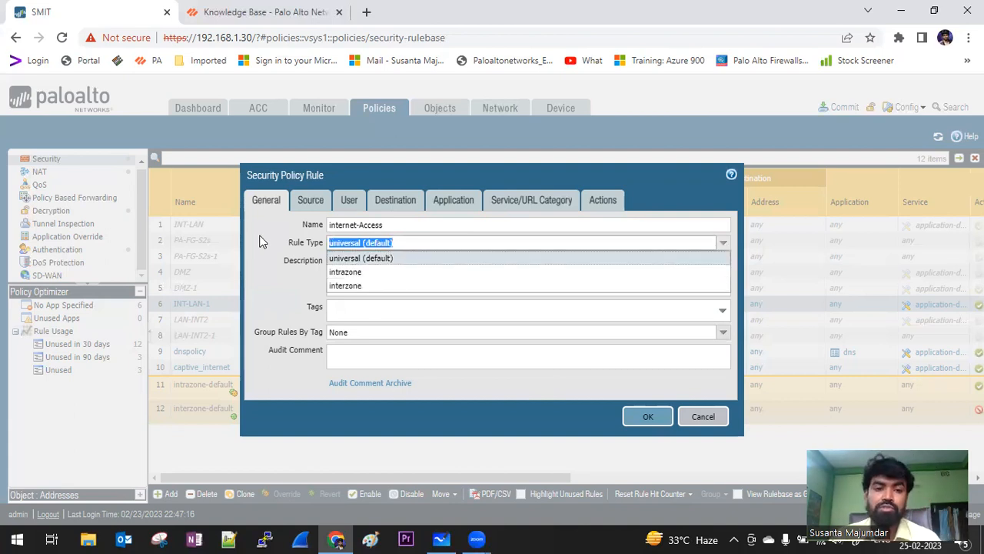
left_click(258, 298)
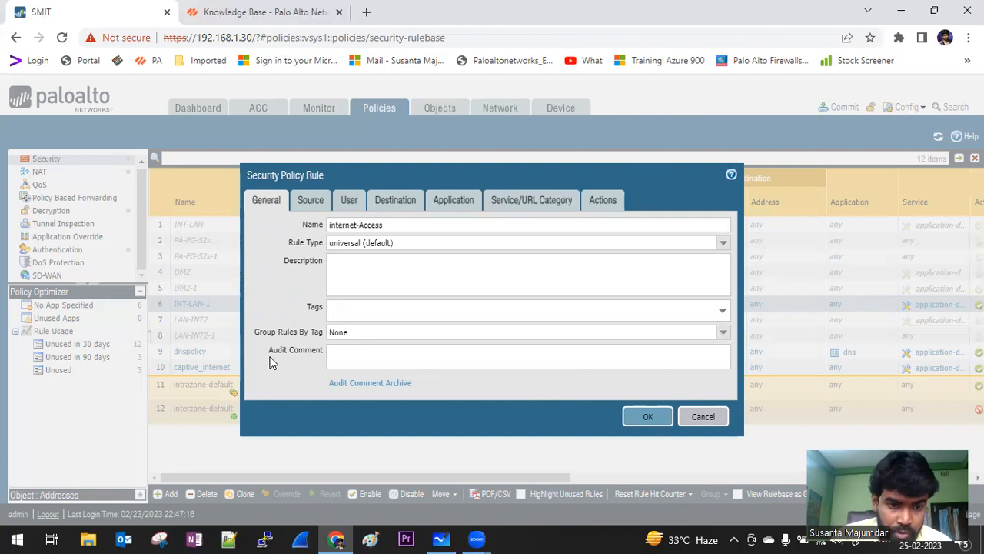
left_click_drag(270, 357, 325, 356)
left_click(336, 350)
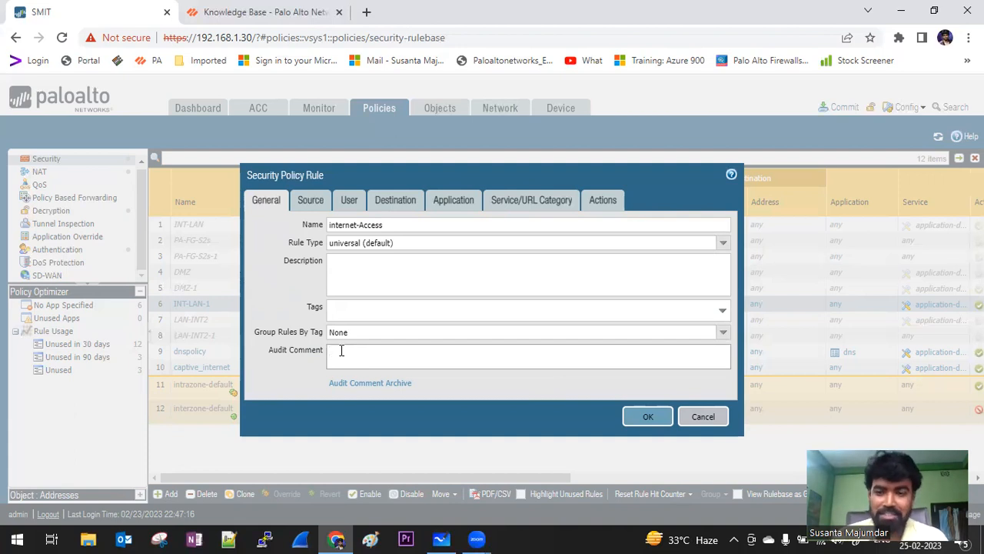
left_click(308, 203)
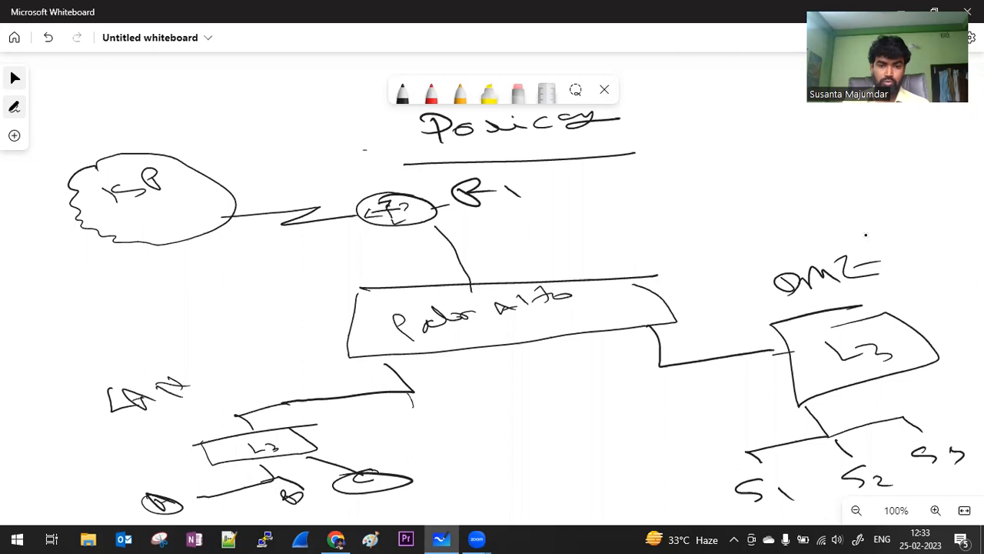
Switch to the Microsoft Whiteboard network diagram, circle the LAN, DMZ and ISP areas, and label the ISP area as WAN.
mouse_move(464, 369)
left_mouse_down()
mouse_move(402, 357)
mouse_move(163, 350)
mouse_move(173, 475)
mouse_move(537, 451)
mouse_move(486, 399)
left_mouse_up()
mouse_move(983, 258)
left_mouse_down()
mouse_move(793, 348)
mouse_move(978, 456)
mouse_move(930, 323)
left_mouse_up()
mouse_move(240, 121)
left_mouse_down()
mouse_move(99, 135)
mouse_move(362, 291)
mouse_move(604, 172)
mouse_move(260, 135)
left_mouse_up()
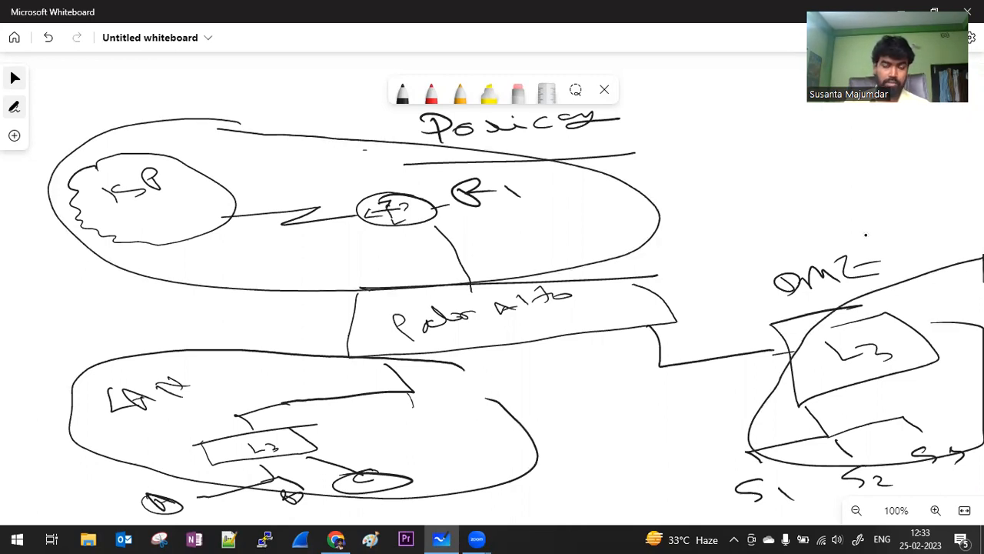
left_click_drag(210, 93, 243, 92)
left_click_drag(243, 101, 314, 84)
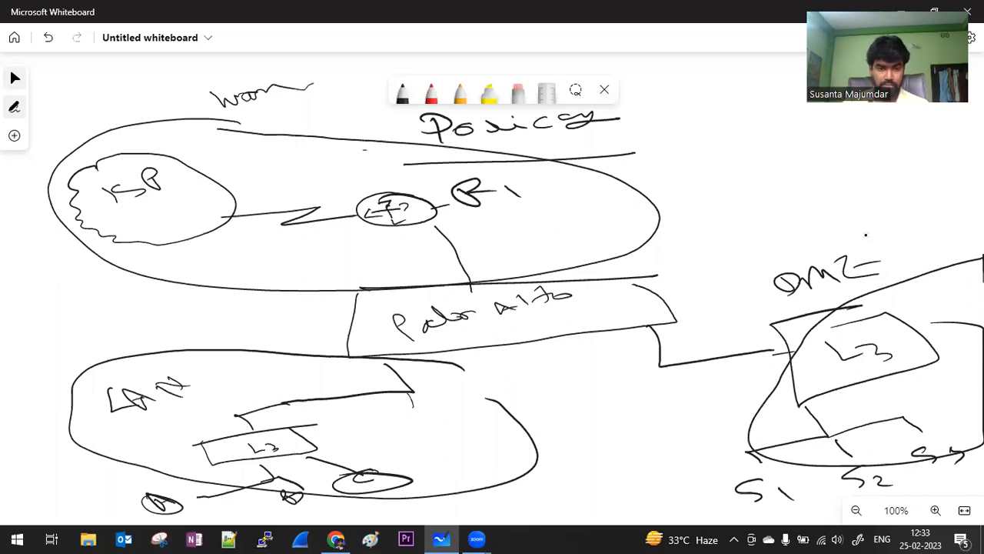
Write a short label inside the LAN zone and draw a crossed-out line between the LAN and DMZ zones.
left_click_drag(412, 433, 458, 420)
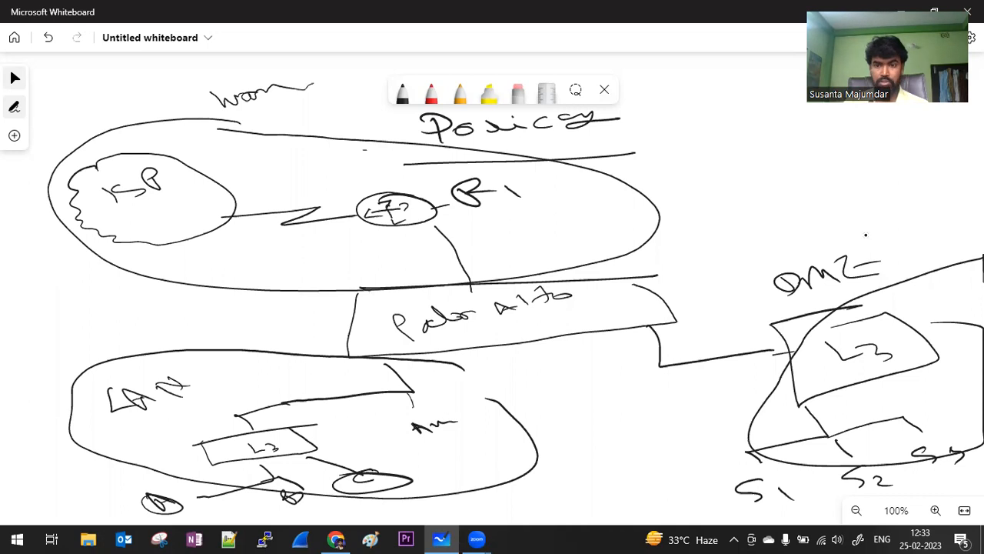
left_click_drag(545, 454, 725, 417)
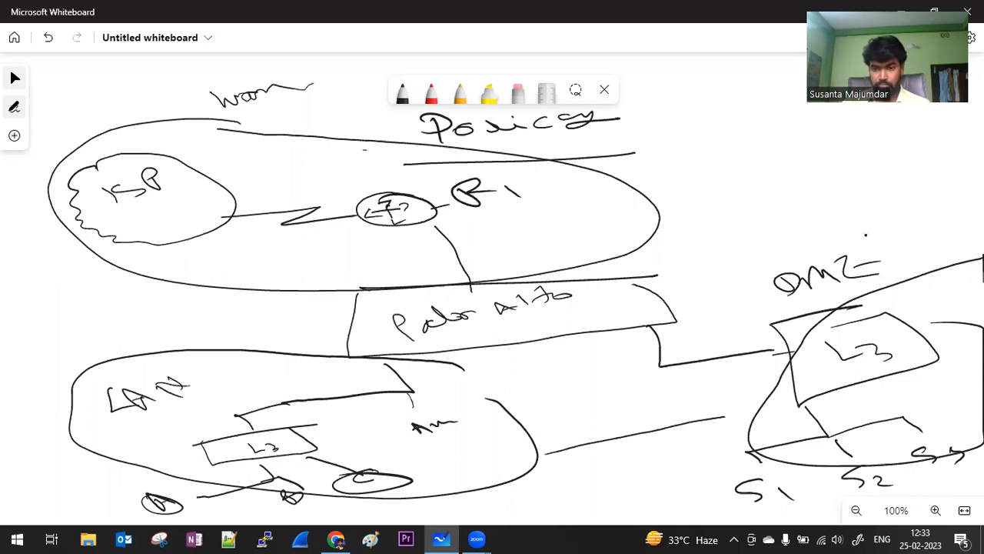
left_click_drag(666, 404, 616, 455)
left_click_drag(579, 415, 676, 444)
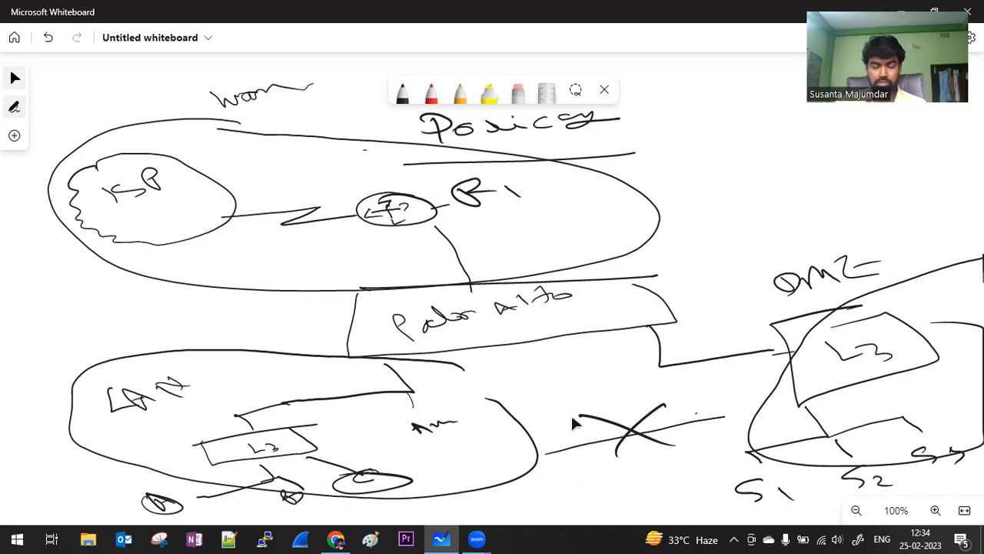
Switch back to the firewall page in Chrome and replace the rule's DMZ source zone with LAN.
left_click(342, 538)
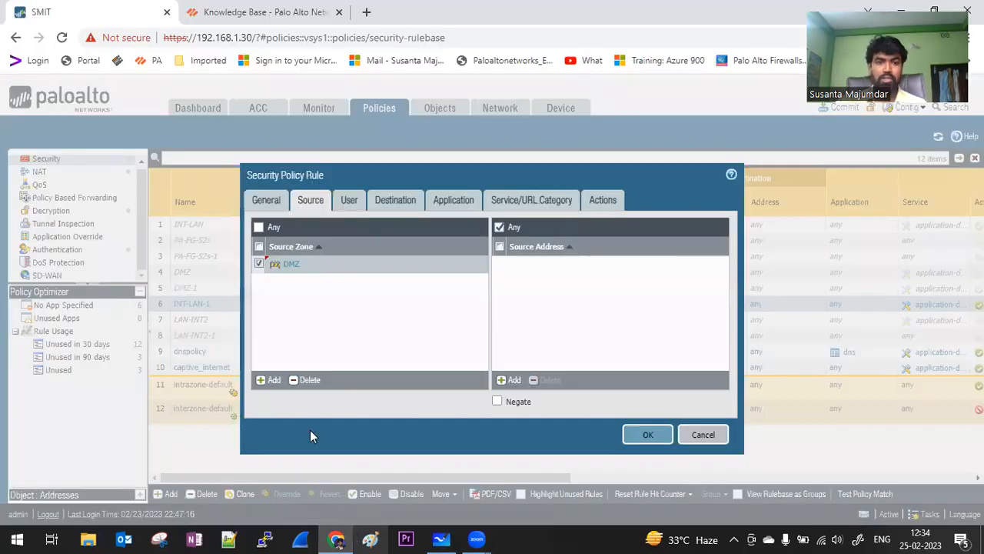
left_click(305, 379)
left_click(269, 380)
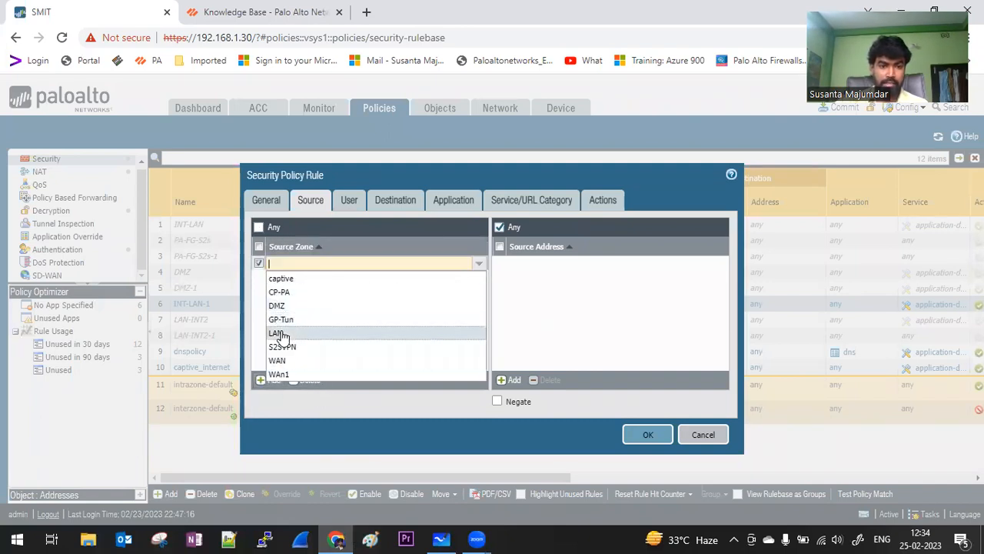
left_click(319, 302)
left_click(570, 328)
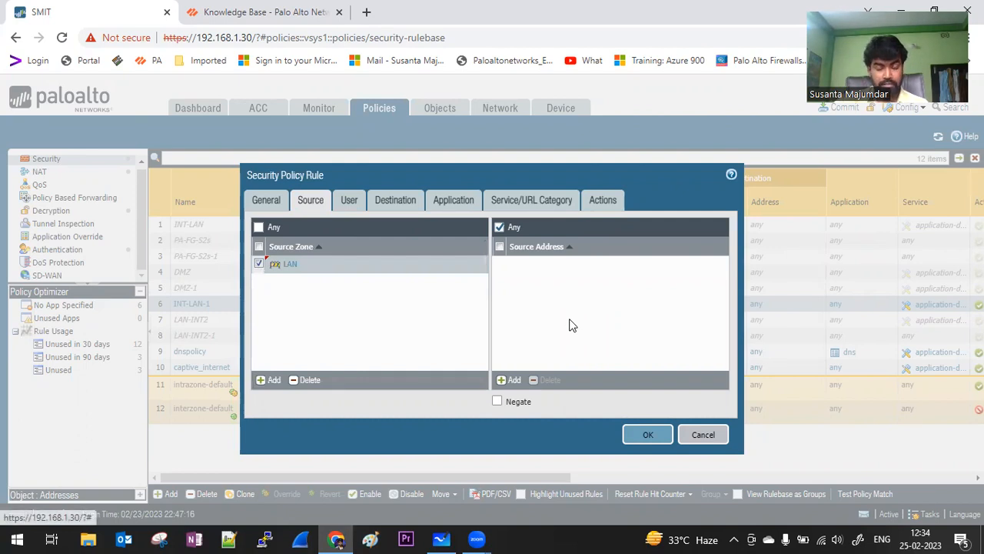
Add the region 172.16.0.0-172.31.255.255 as a source address of the rule and remove it again.
left_click(512, 380)
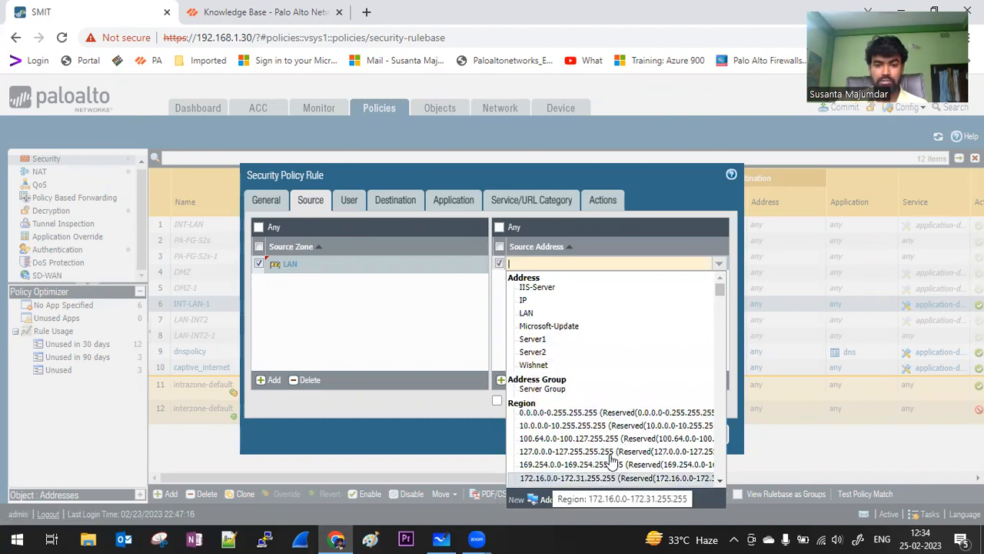
left_click(607, 477)
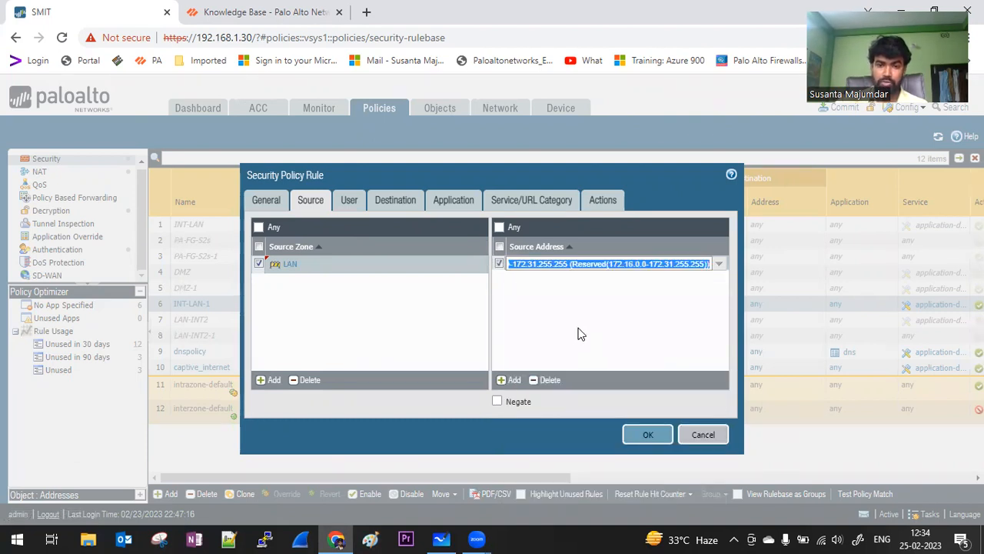
left_click(512, 380)
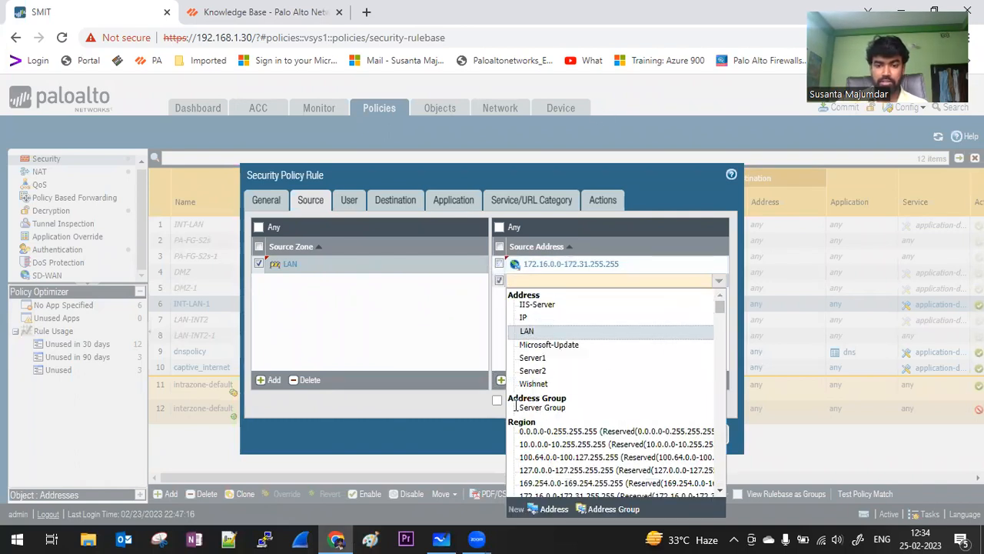
left_click(410, 305)
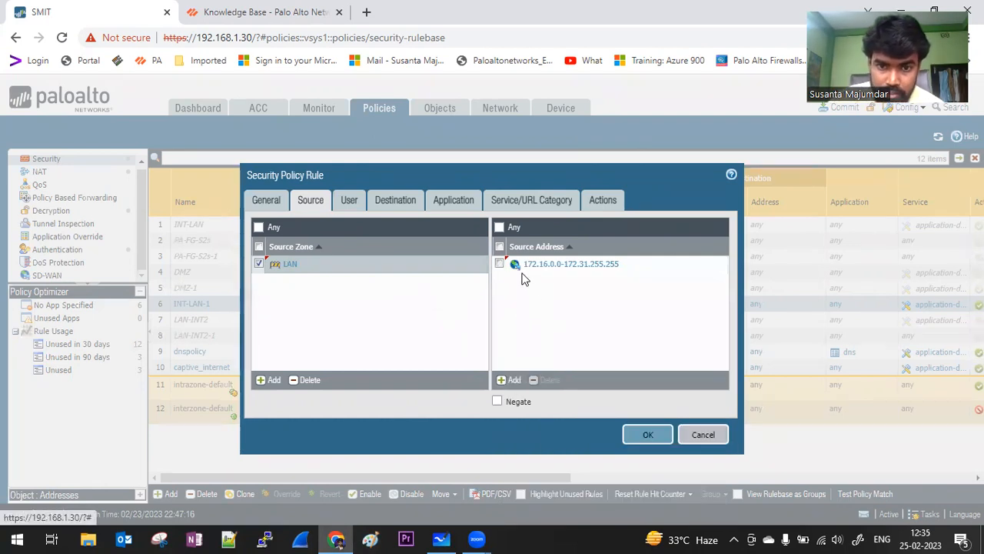
left_click(499, 264)
left_click(549, 380)
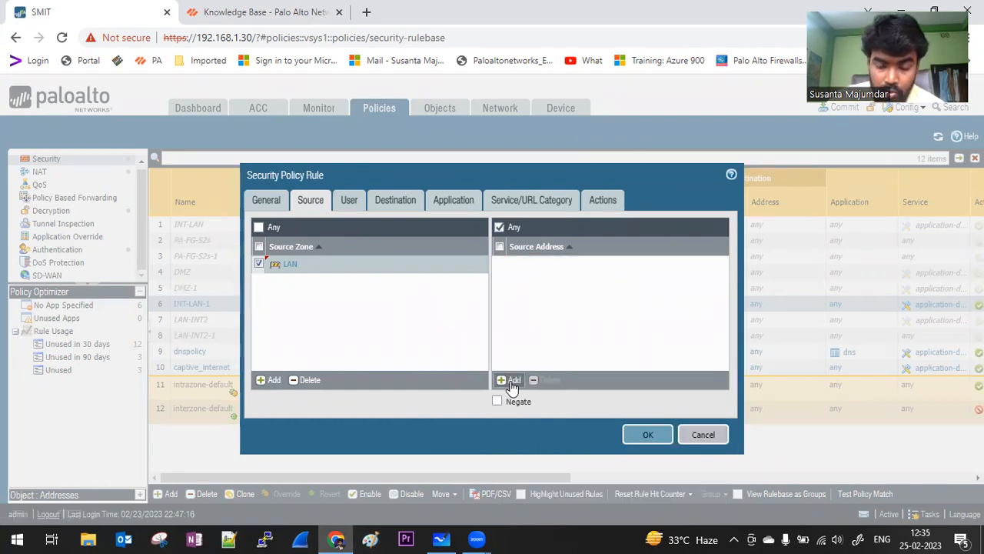
Examine the type options for a new source address object, cancel its creation, and set the source address back to Any.
left_click(512, 384)
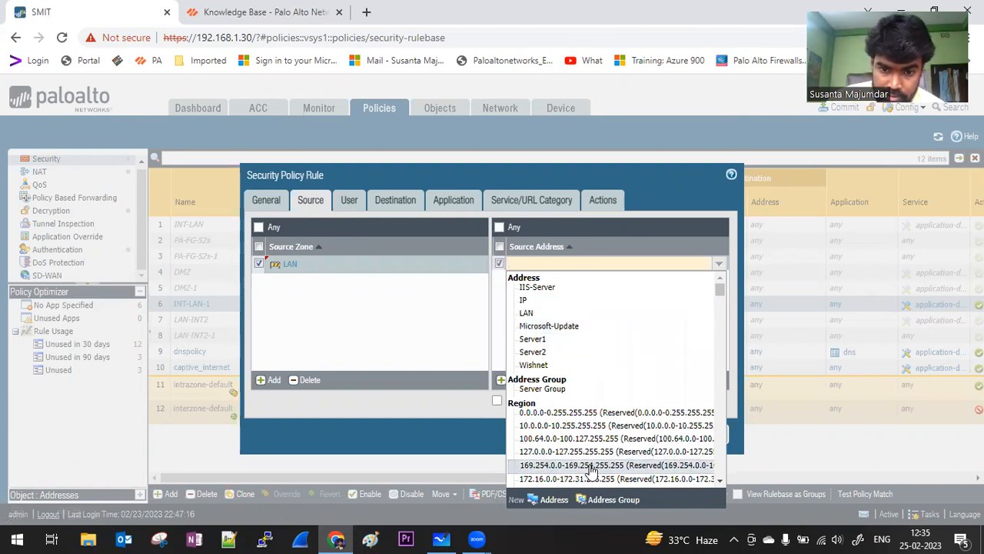
left_click(549, 499)
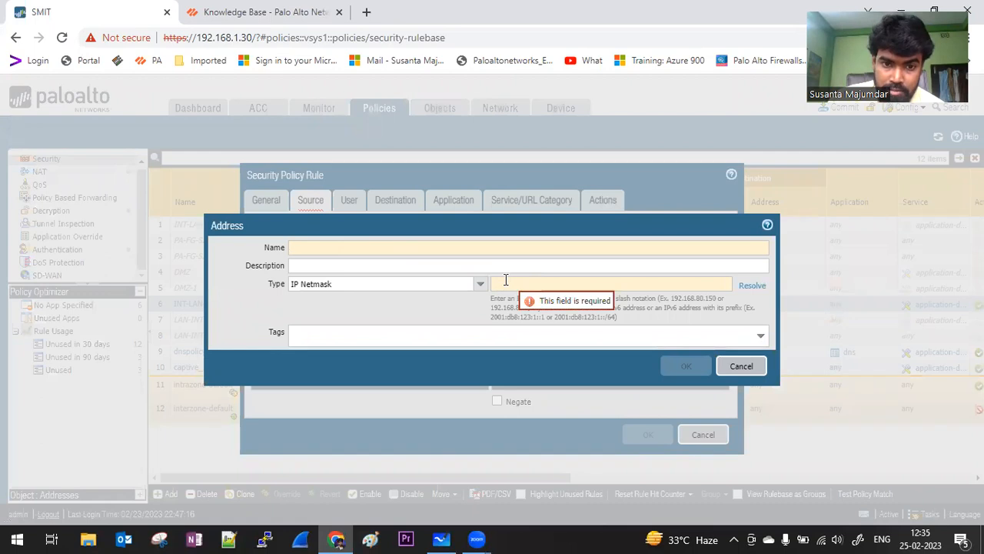
left_click(480, 287)
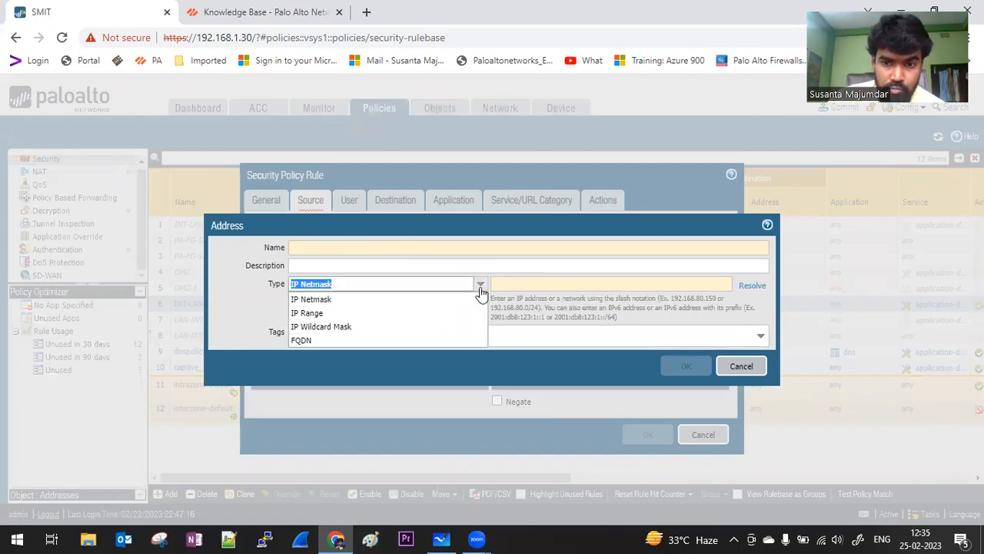
left_click(734, 367)
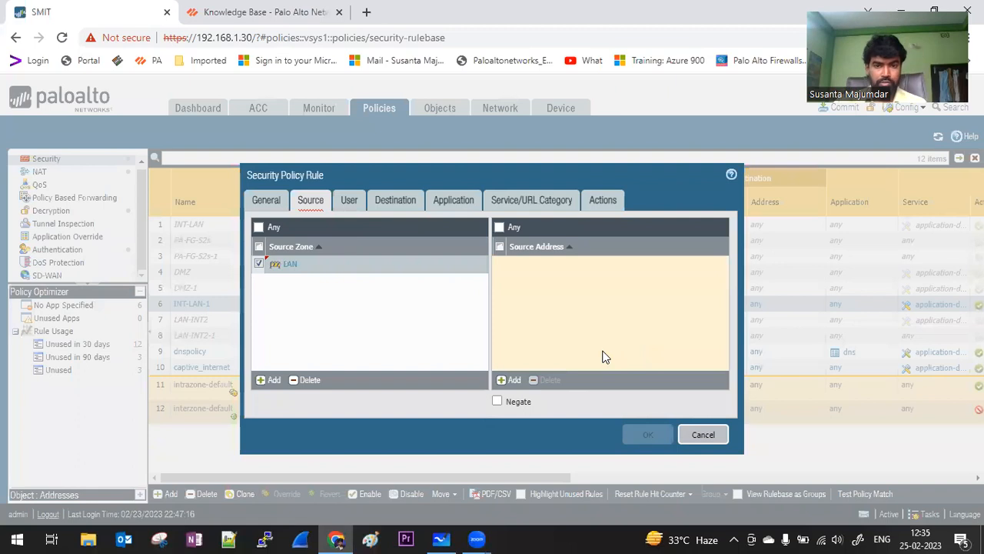
left_click(499, 228)
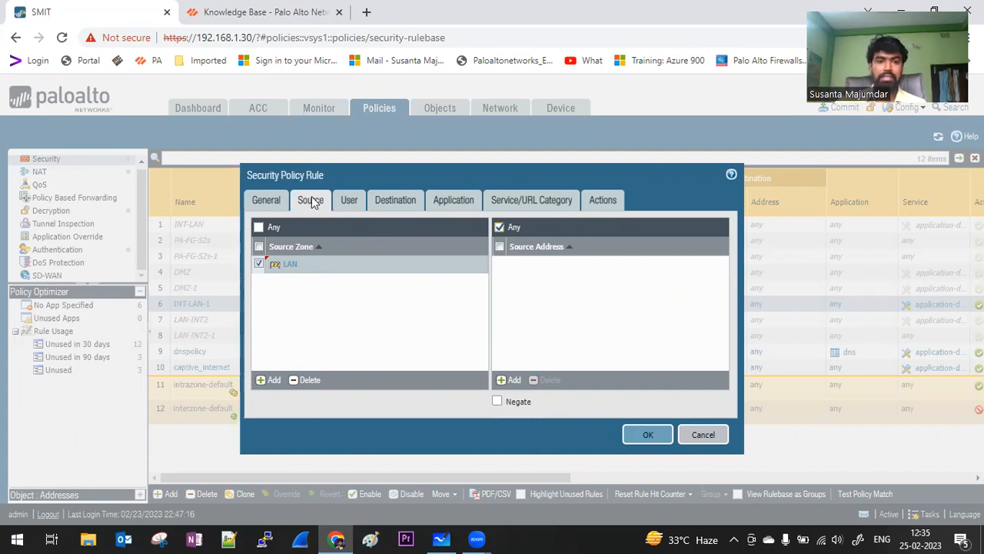
Look over the rule's user settings and add Server1 as the destination address for the DMZ zone.
left_click(338, 203)
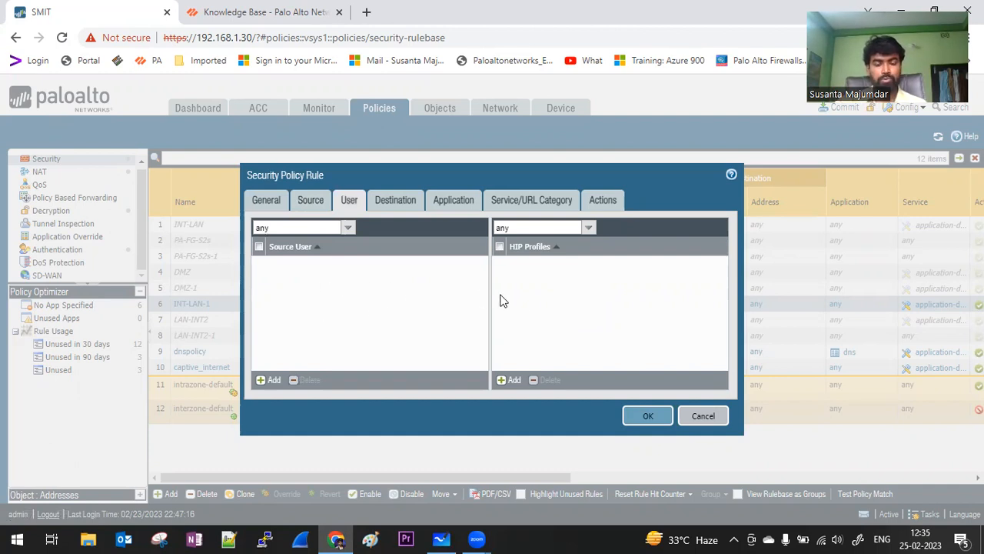
left_click(405, 210)
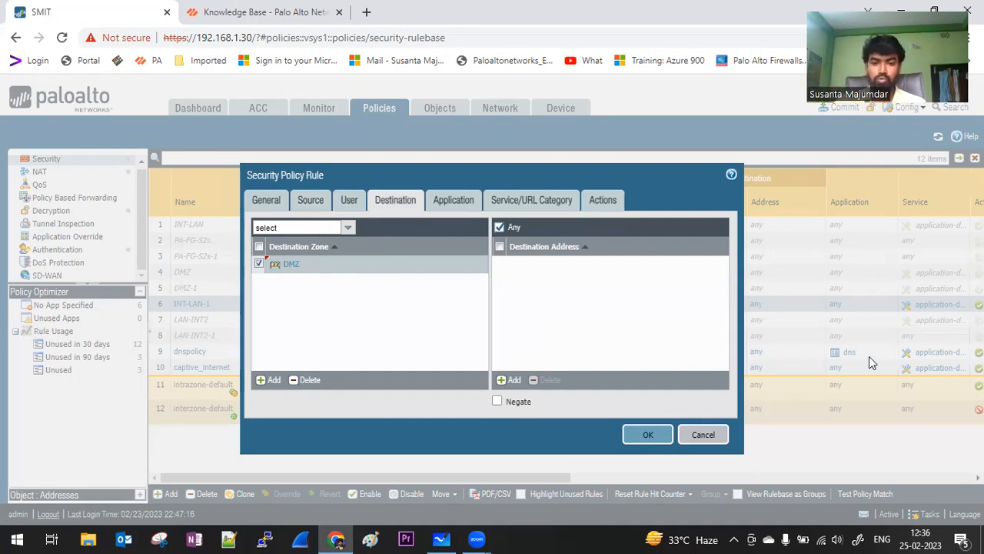
left_click(507, 380)
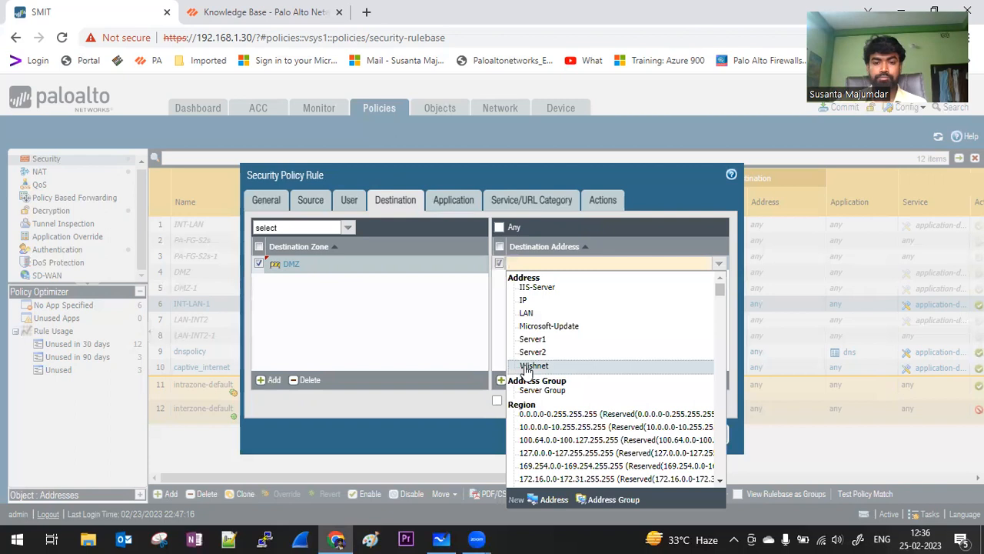
left_click(546, 341)
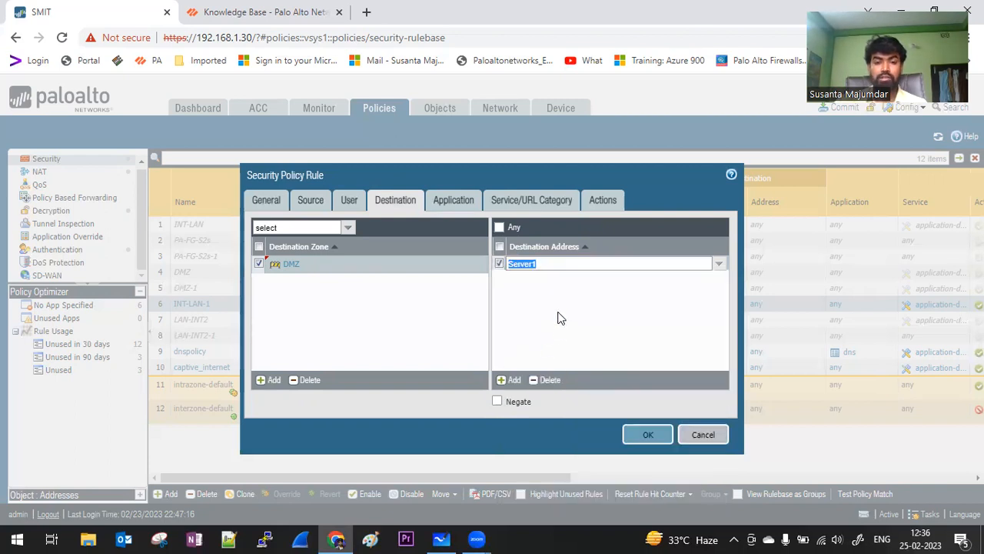
Browse the application list, add the dns application to the rule, and remove it again.
left_click(462, 201)
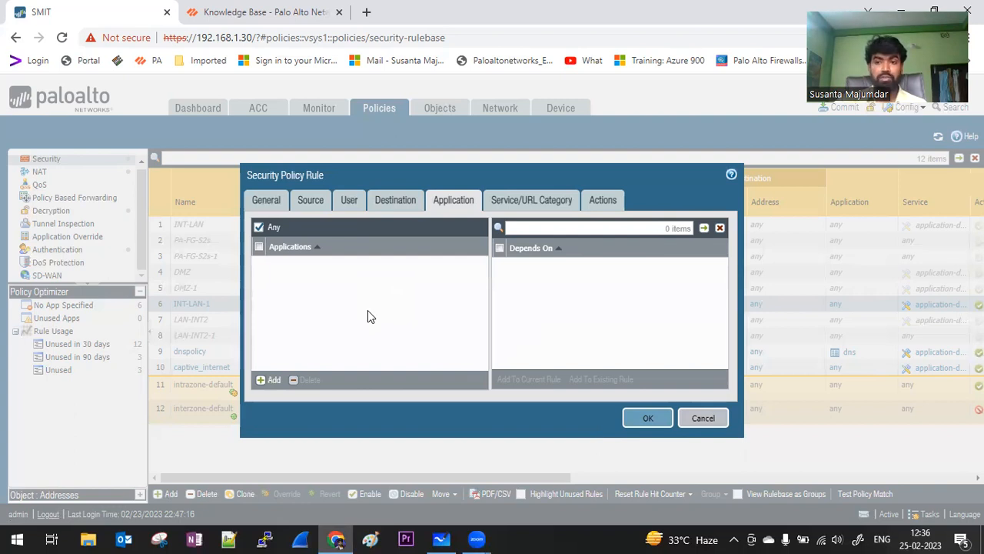
left_click(270, 379)
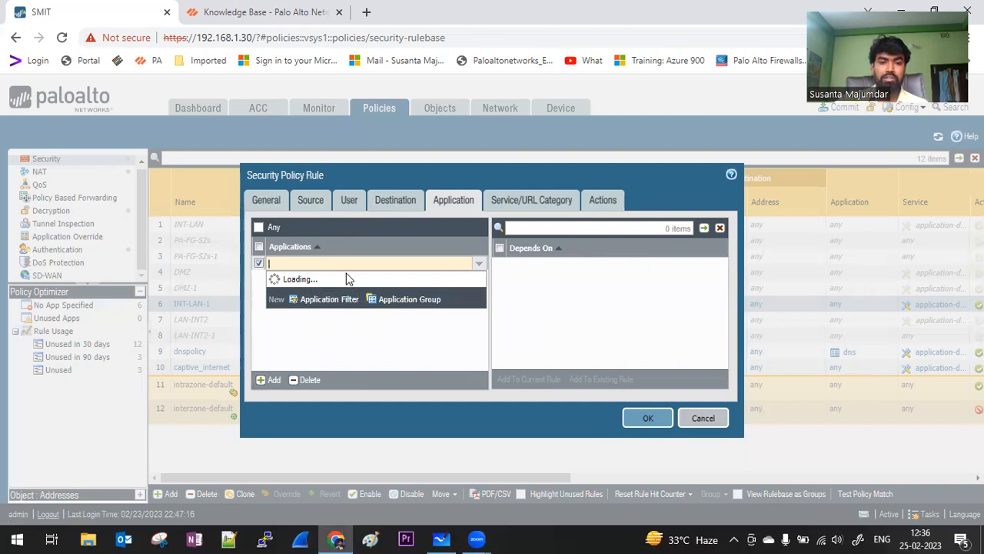
scroll(388, 316, "down", 10)
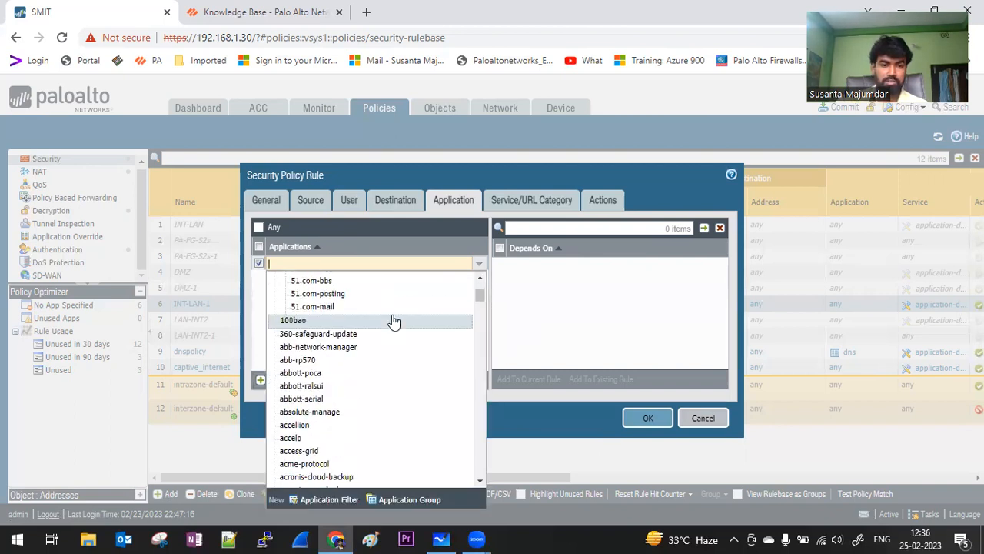
scroll(392, 322, "down", 15)
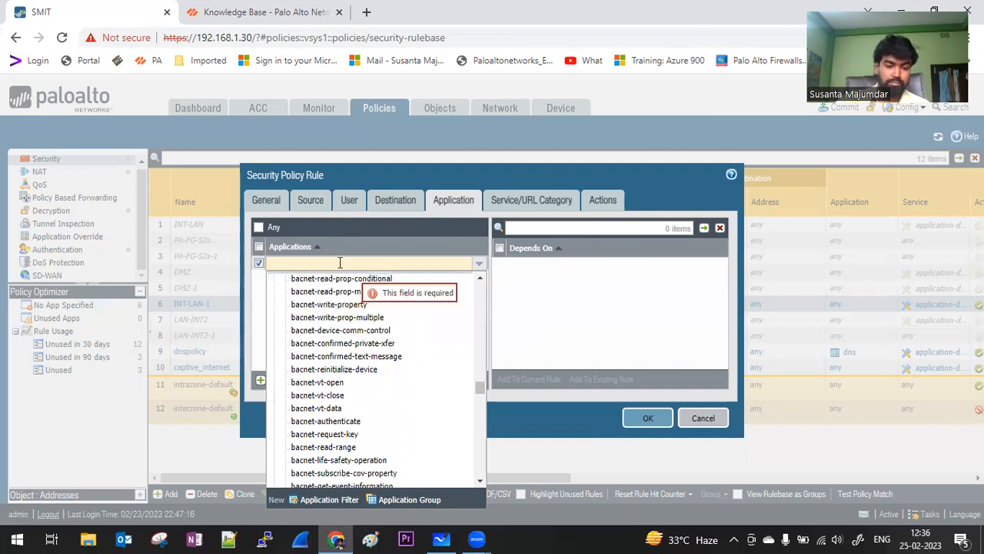
type("dns")
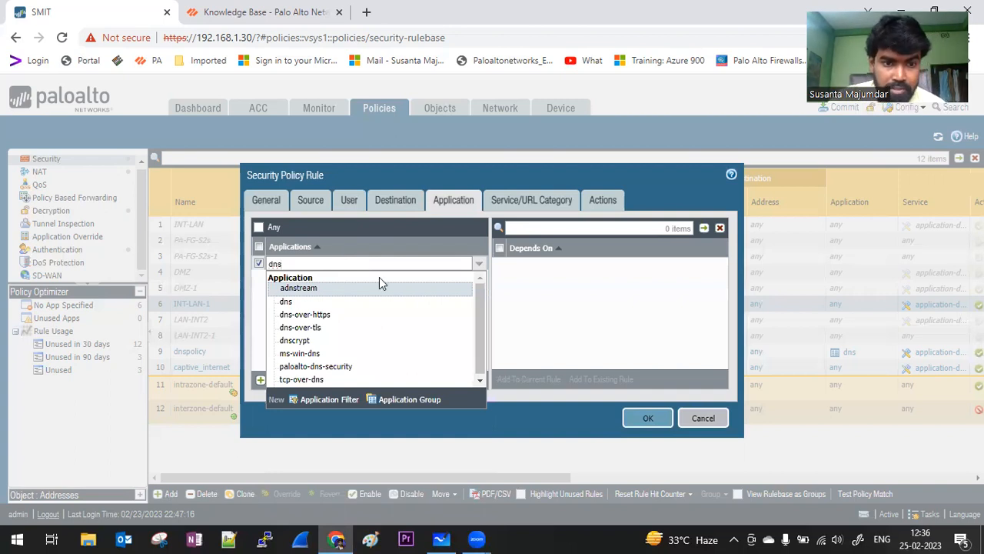
left_click(288, 302)
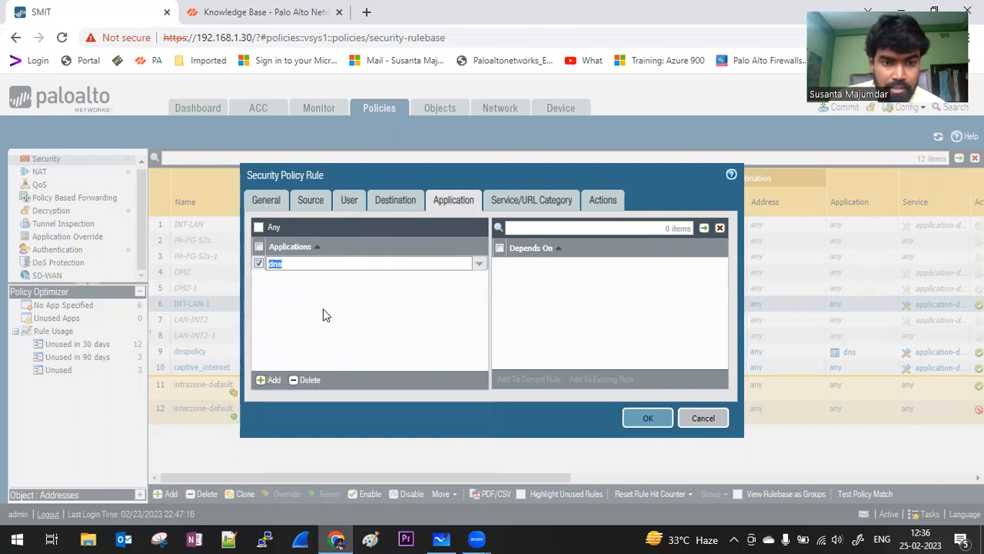
left_click(323, 308)
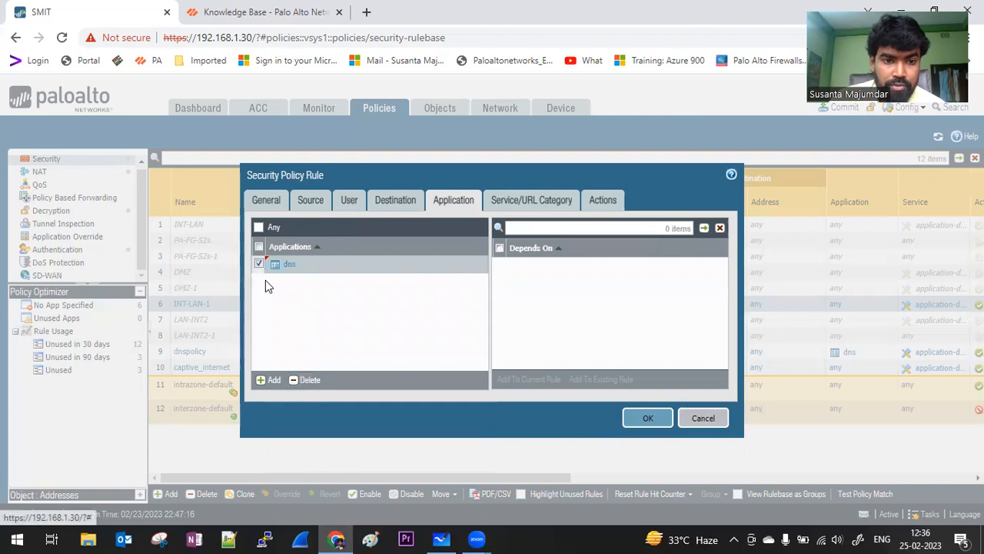
left_click(315, 382)
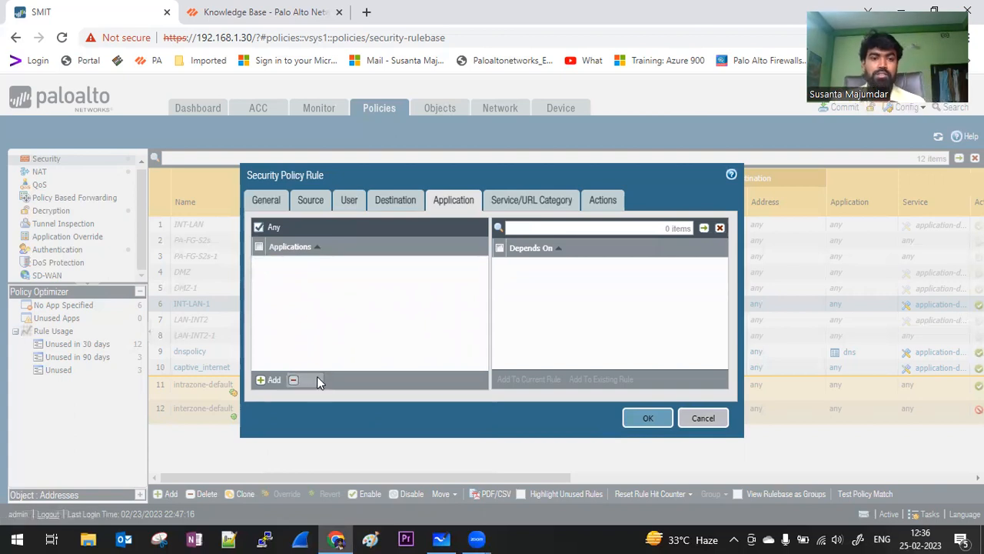
Add service-http and service-https to the rule's services.
left_click(521, 201)
left_click(270, 380)
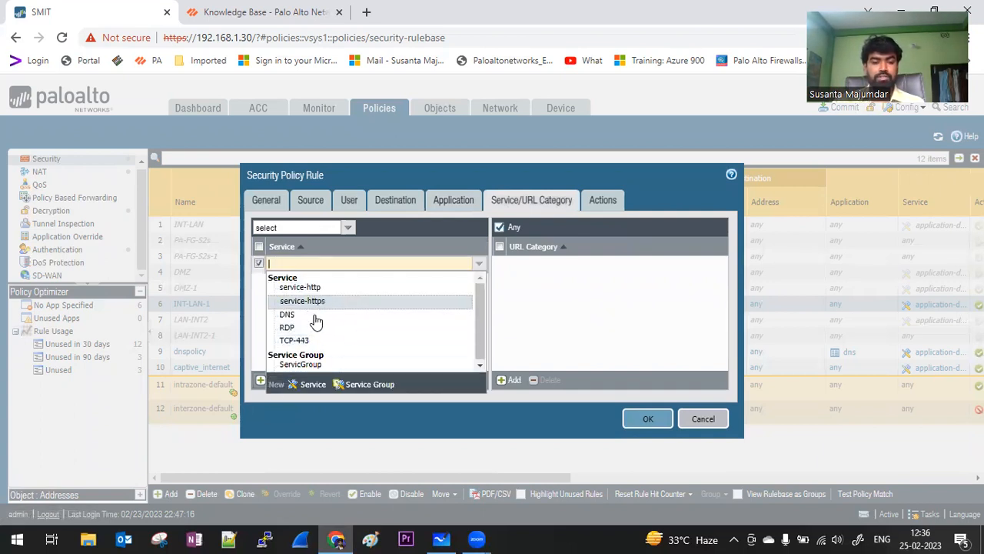
left_click(323, 289)
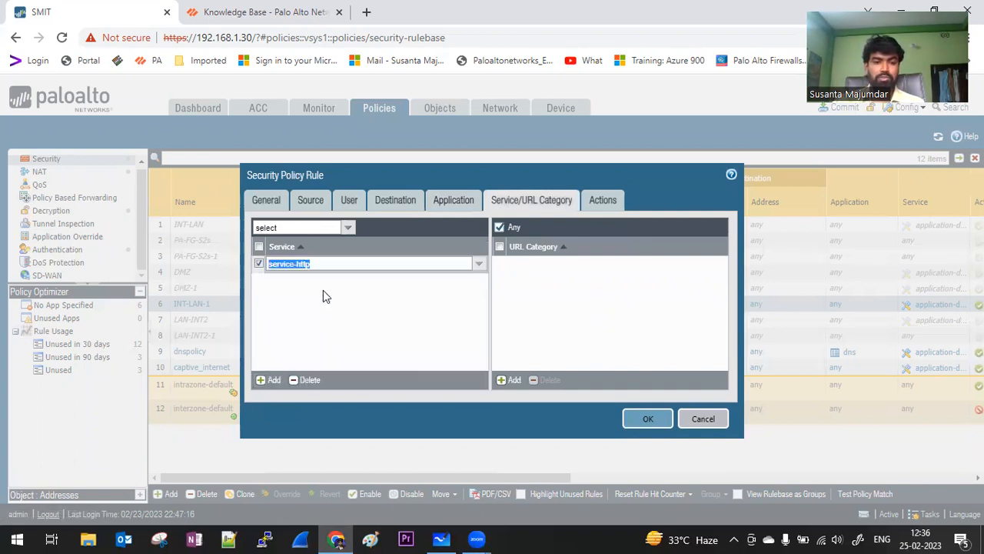
left_click(266, 379)
left_click(322, 318)
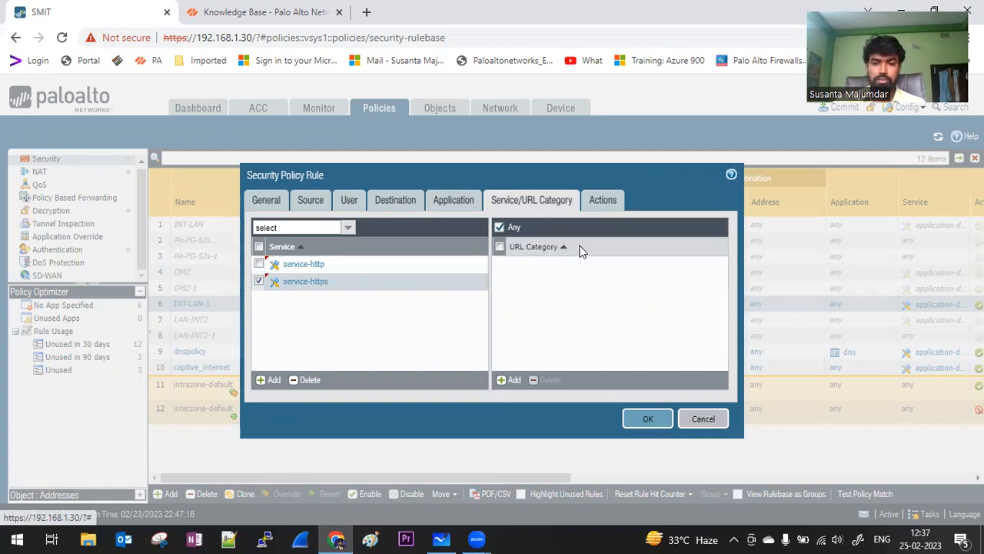
Review the rule's application and service settings, and examine the available rule actions without changing the selection.
left_click(457, 208)
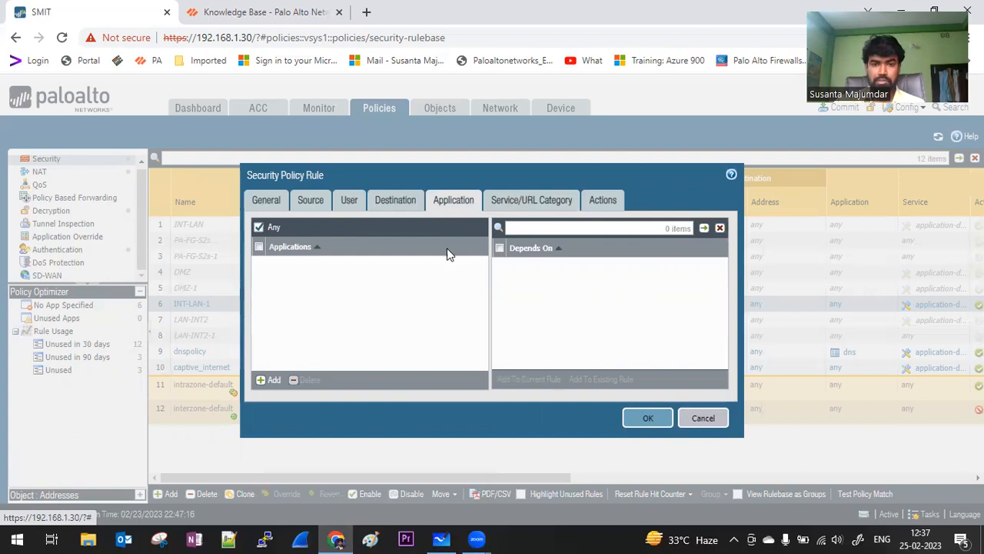
left_click(536, 202)
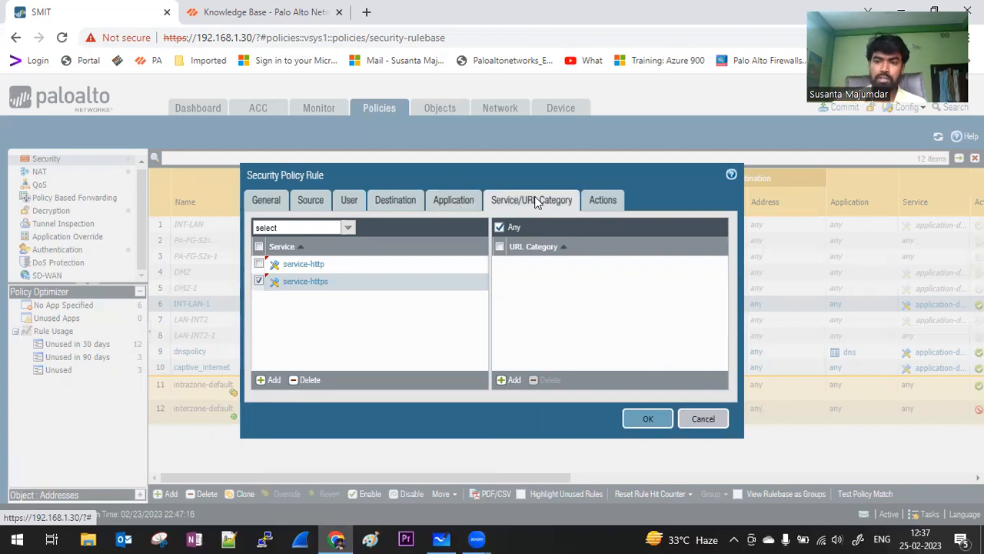
left_click(604, 203)
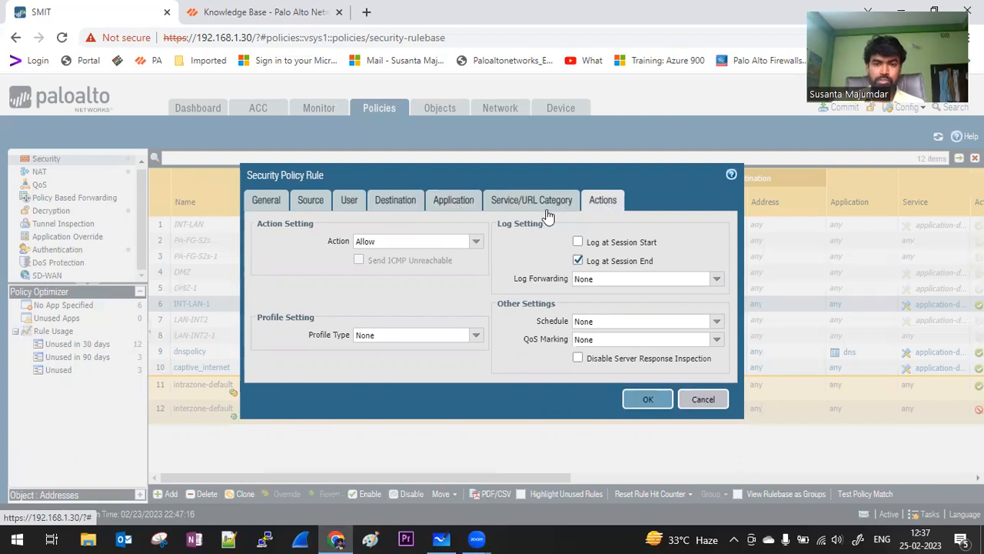
left_click(476, 243)
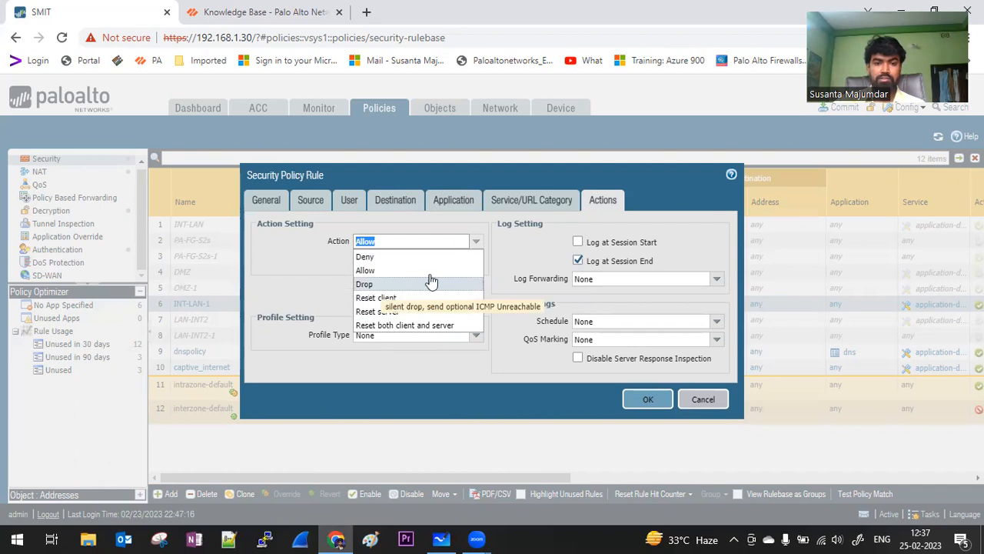
left_click(518, 251)
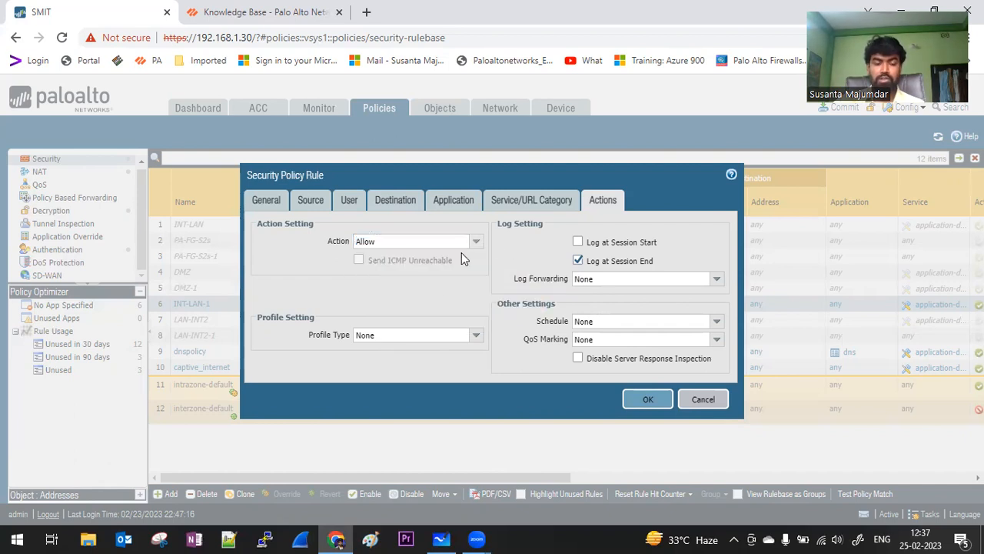
Set the rule's profile type to Group after viewing the individual profiles option, and open the new group profile form without creating one.
left_click(477, 340)
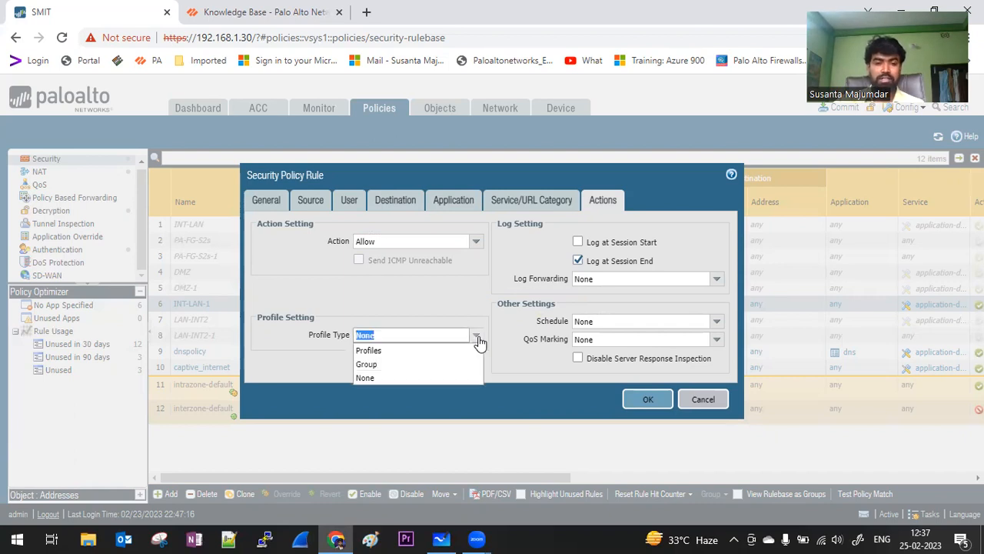
left_click(394, 351)
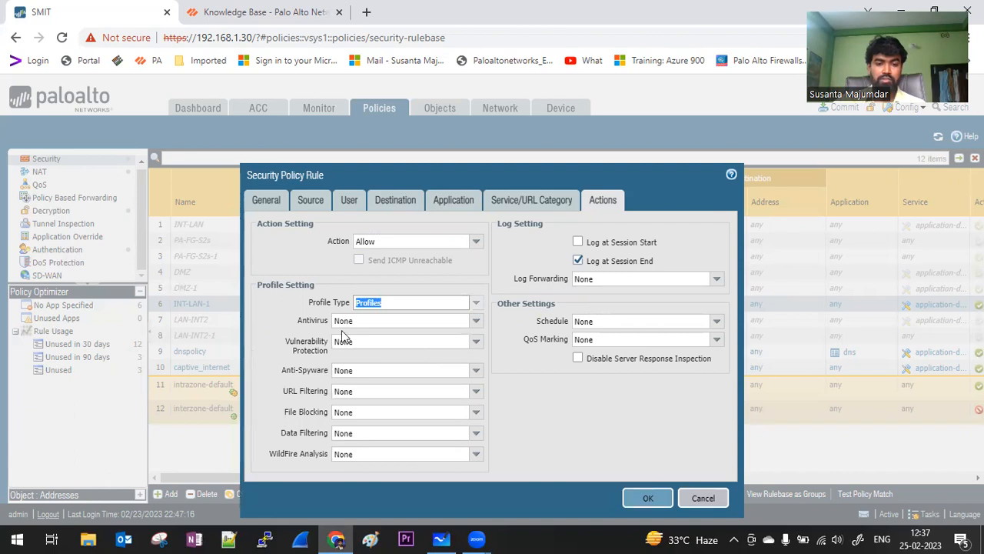
left_click(477, 303)
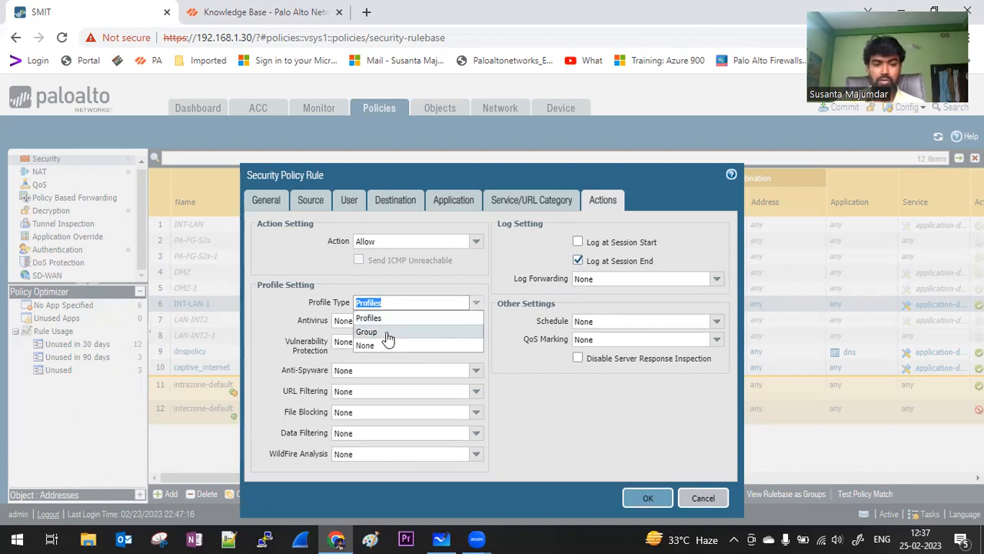
left_click(388, 339)
left_click(475, 343)
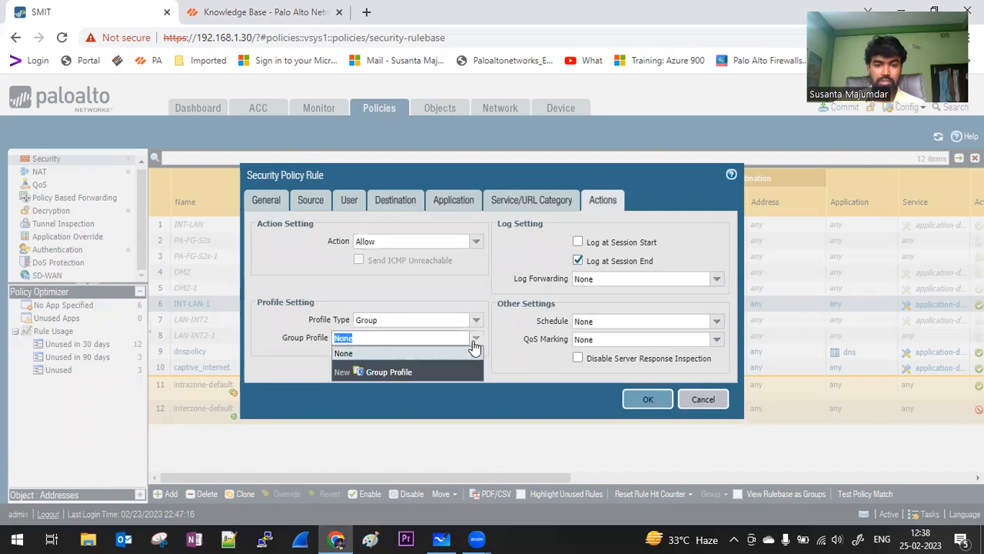
left_click(395, 373)
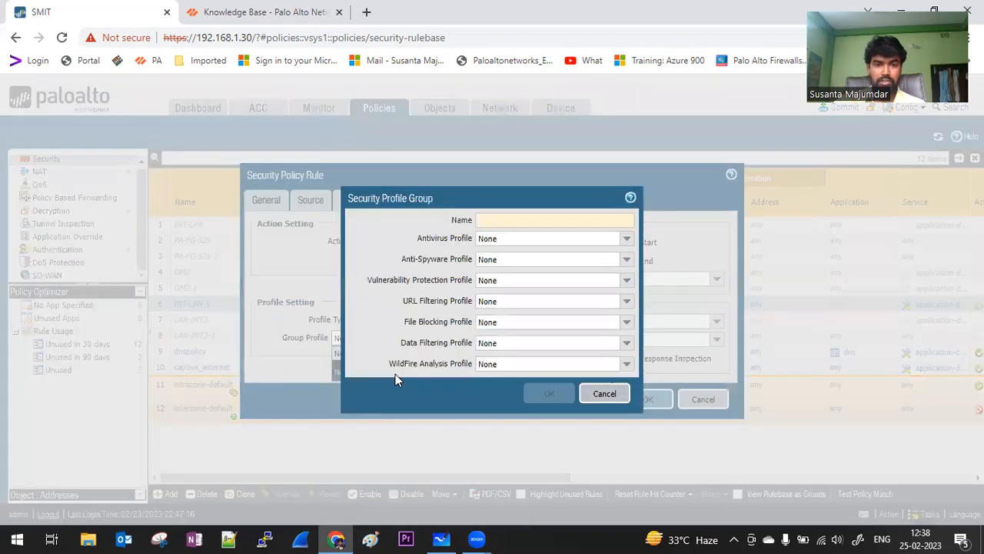
left_click(603, 394)
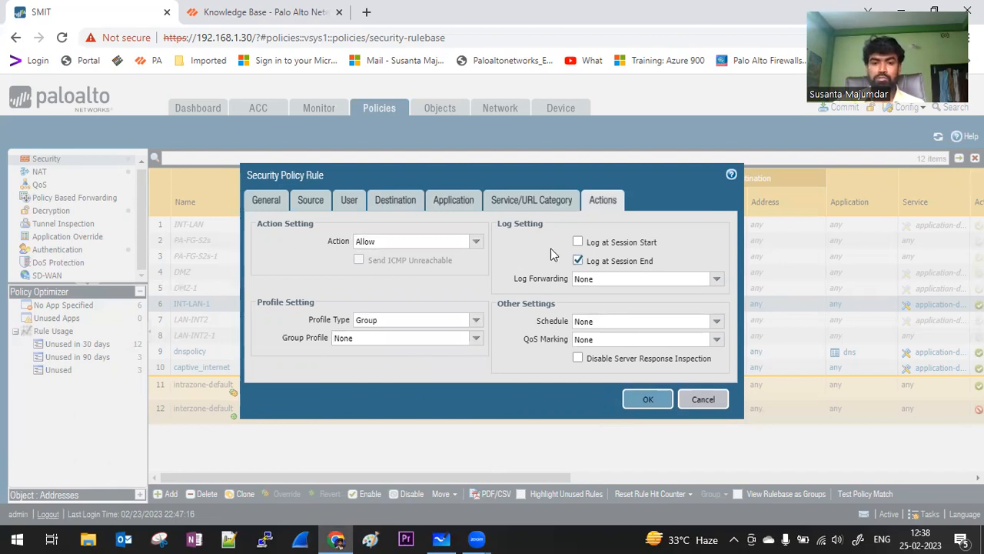
Examine the rule's session-start logging, log forwarding, schedule and QoS marking options, leaving them unchanged.
left_click(577, 242)
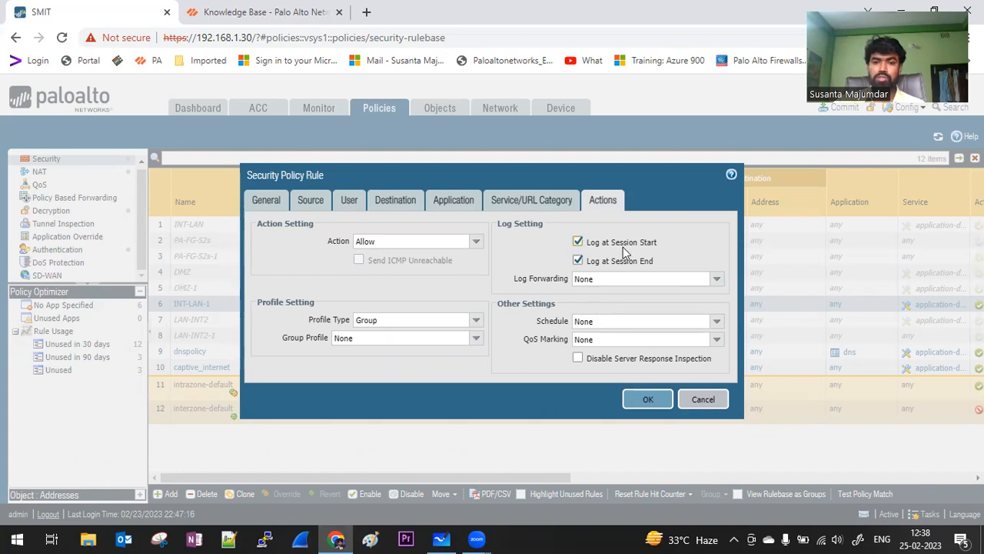
left_click(578, 243)
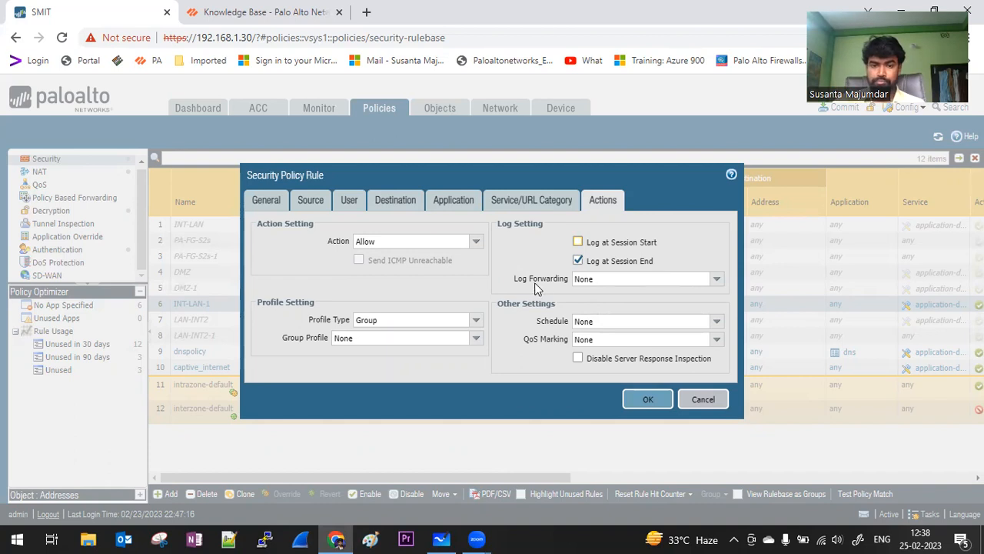
left_click(722, 284)
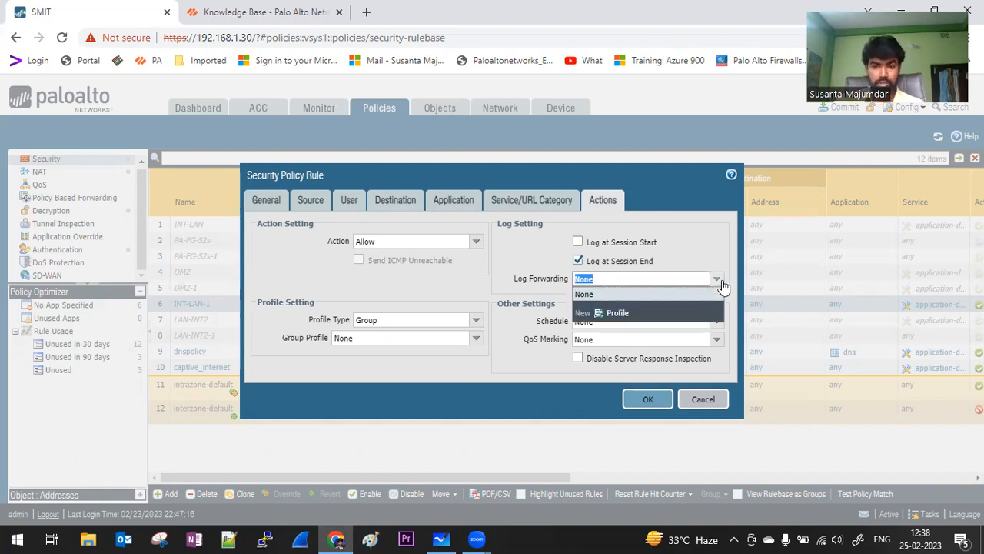
left_click(719, 246)
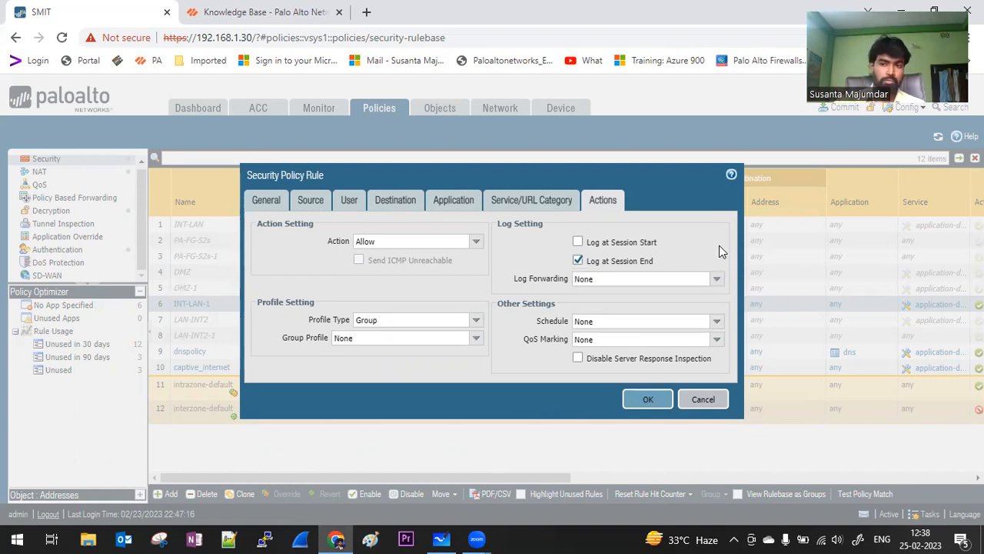
left_click(717, 323)
left_click(719, 326)
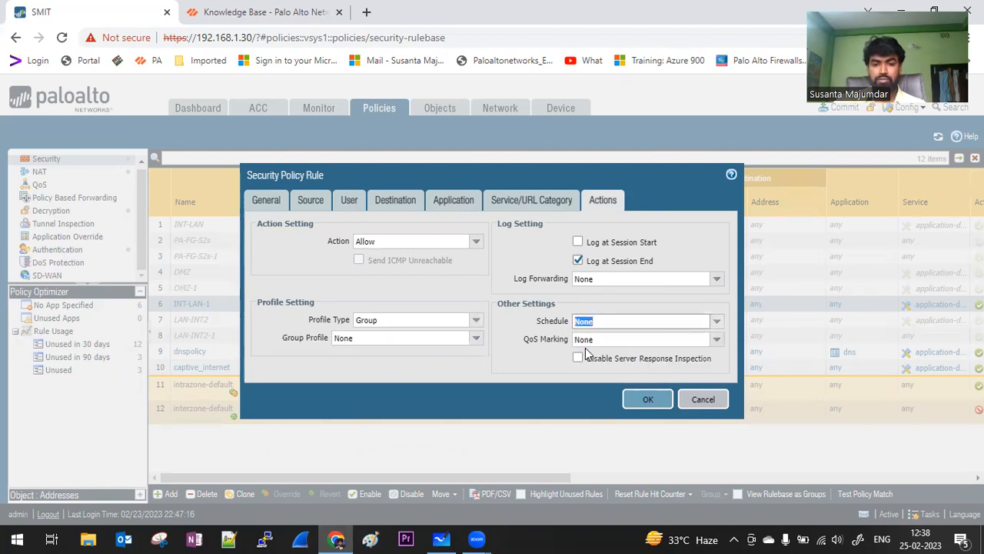
left_click(721, 346)
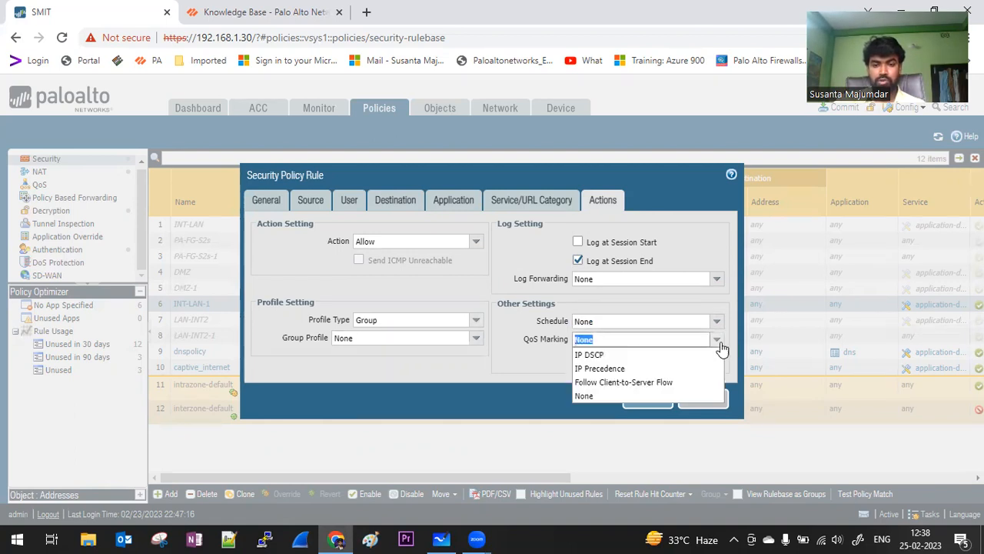
left_click(534, 260)
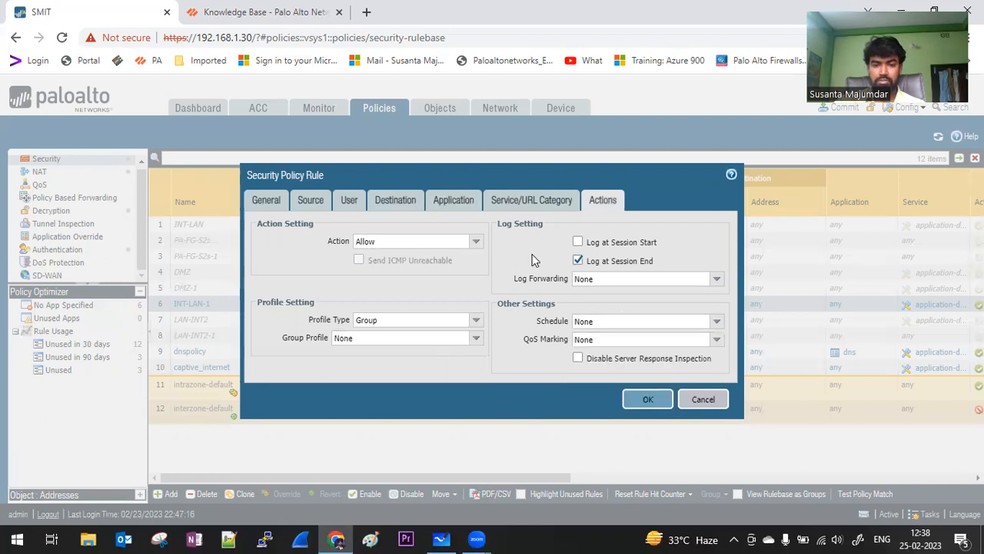
Save the security rule and move internet-Access above INT-LAN-1 in the rule order.
left_click(646, 400)
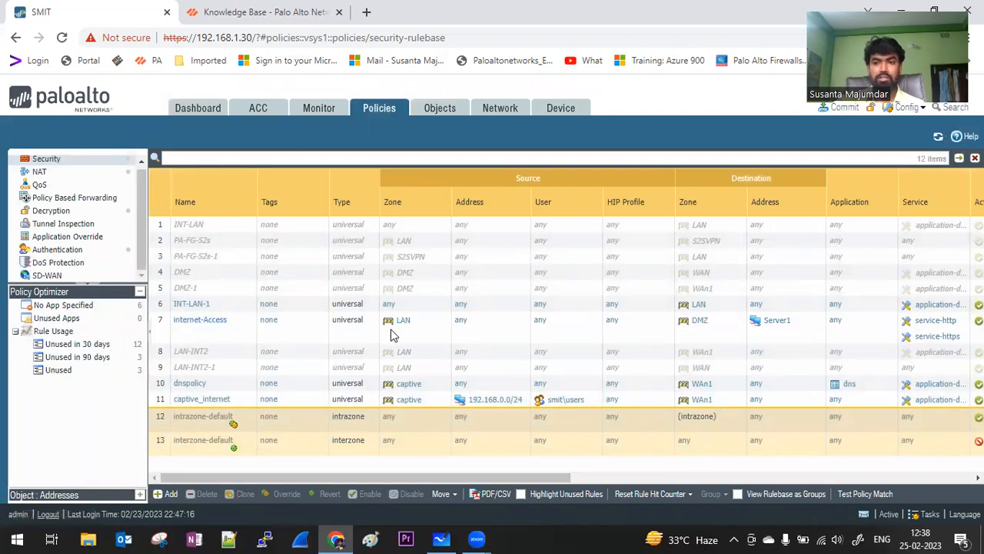
left_click_drag(160, 330, 155, 267)
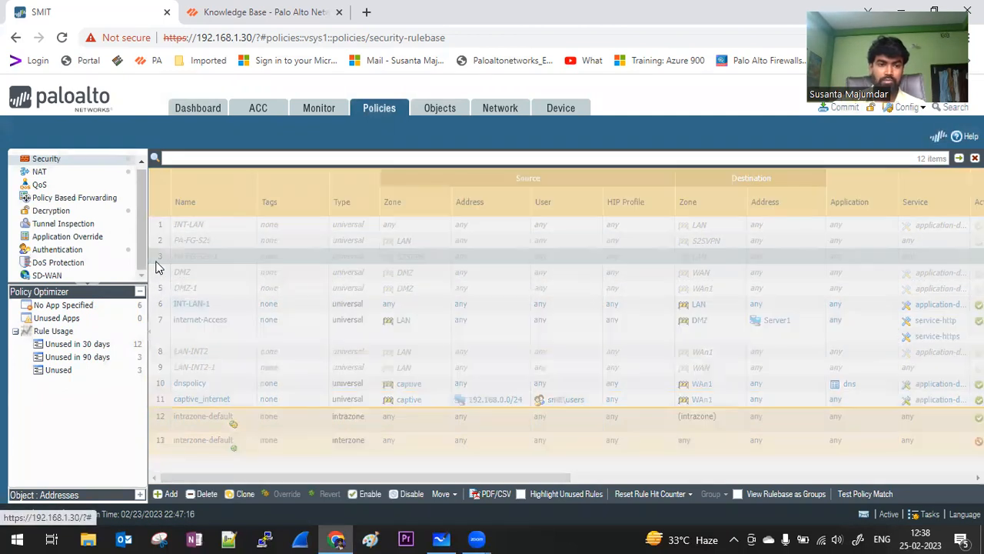
left_click(160, 336)
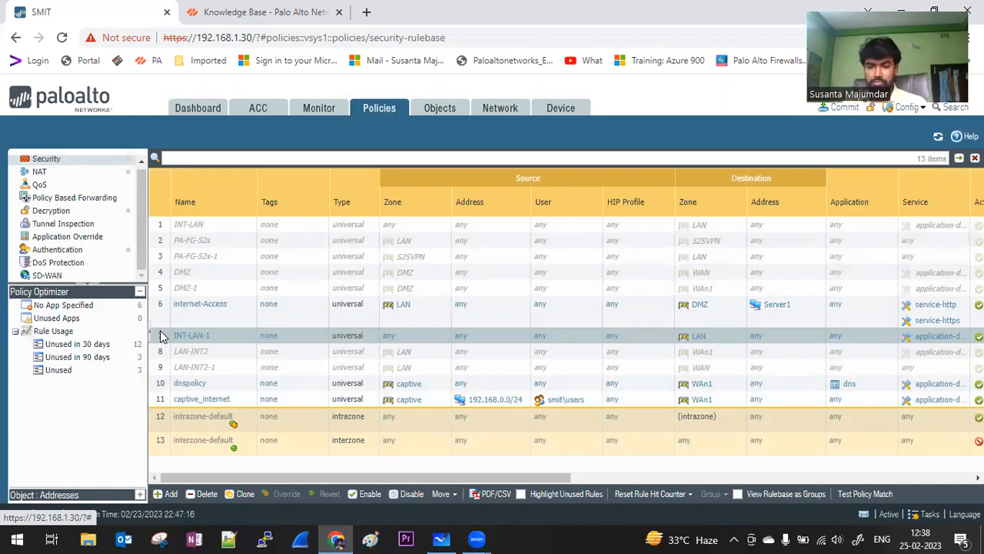
Check the network sketch in Microsoft Whiteboard, and back in the firewall create a security rule named serv er1-internet-Pol.
left_click(441, 538)
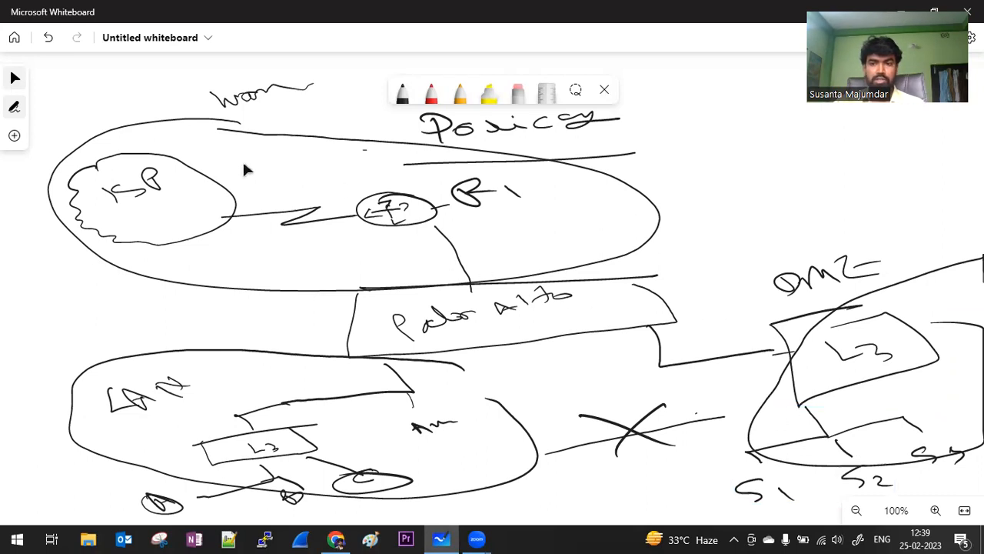
left_click(335, 538)
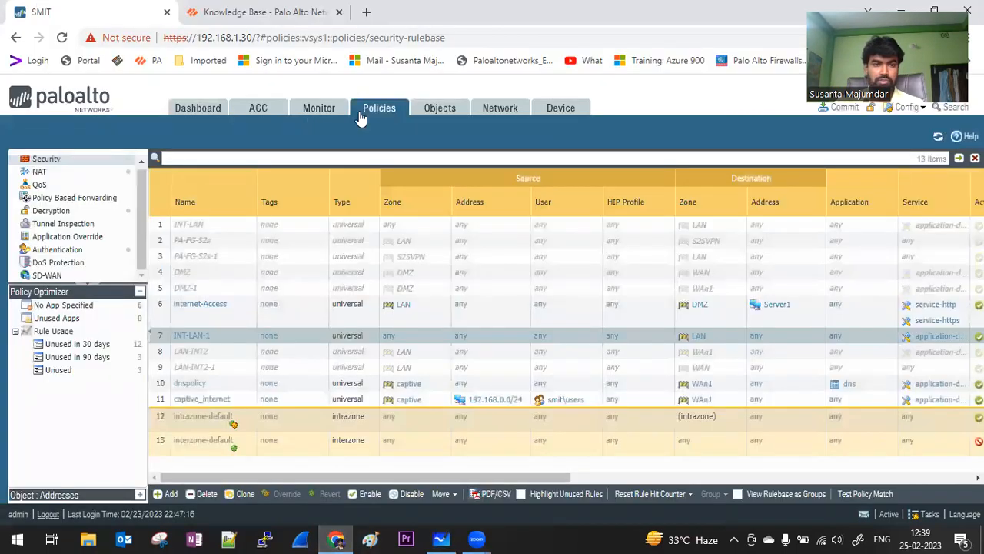
left_click(168, 495)
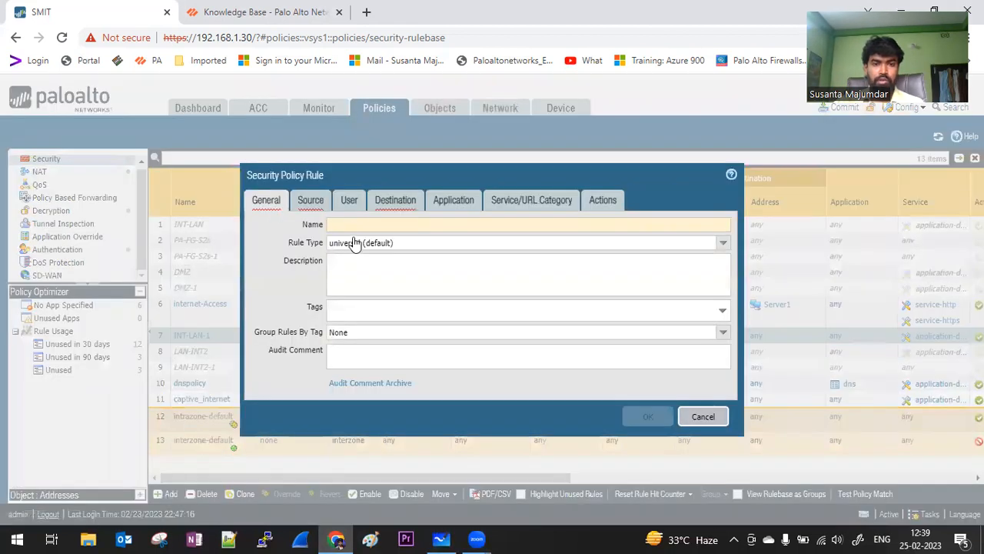
left_click(351, 224)
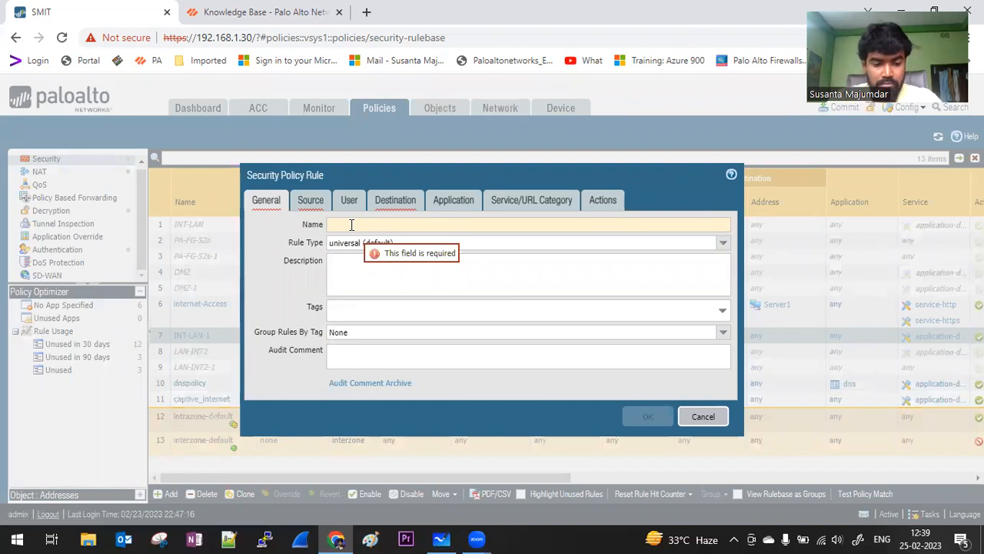
type("serv e")
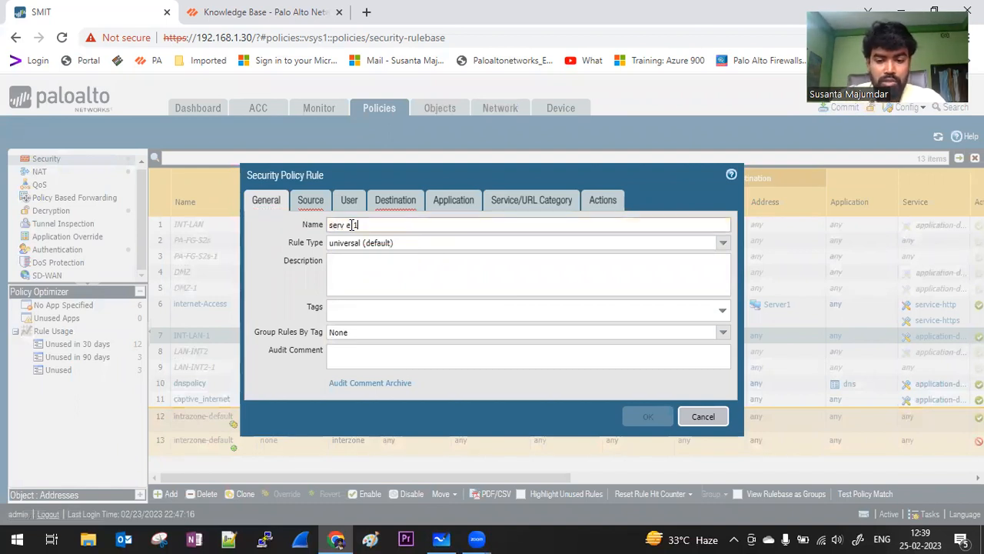
type("1-internet-Pol")
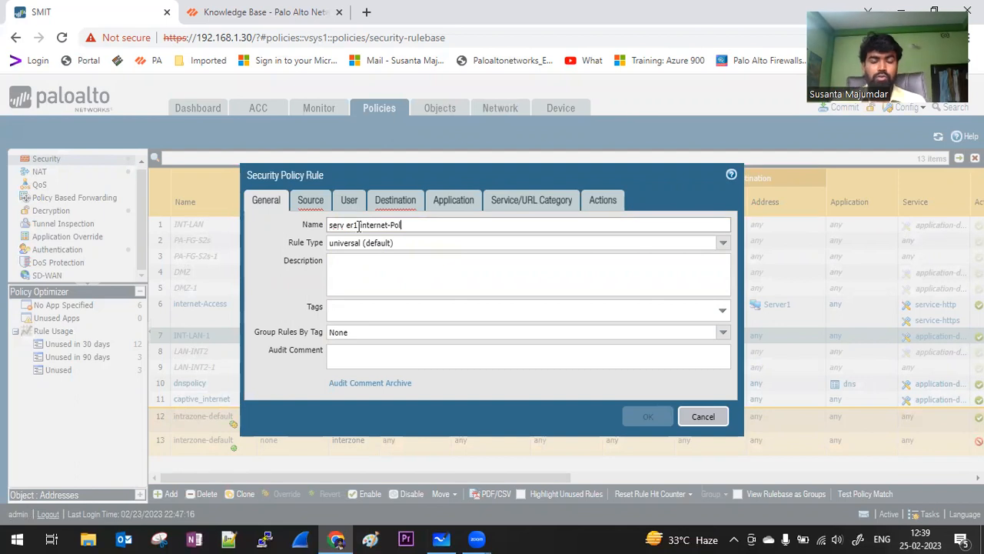
Set the new rule's source zone to DMZ and its source address to Server1.
left_click(309, 200)
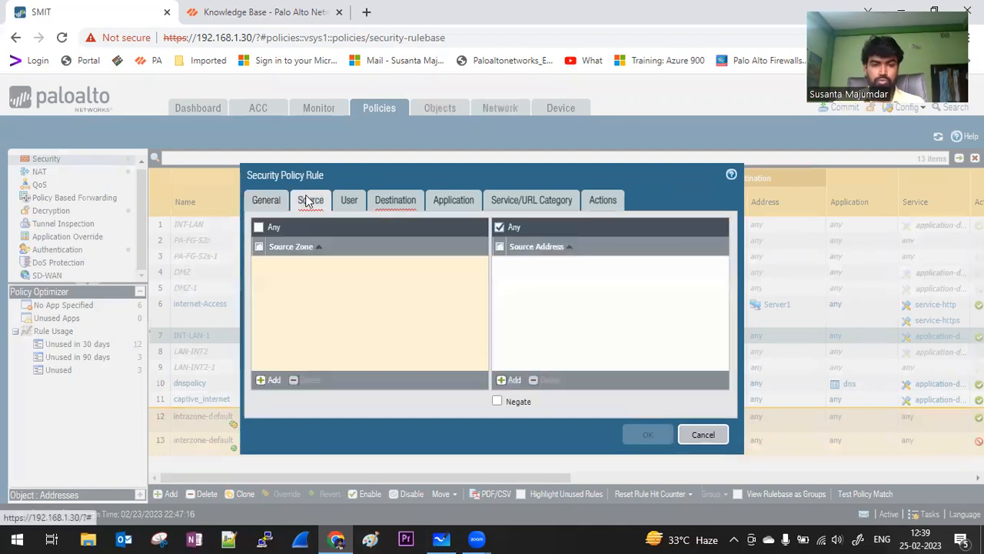
left_click(269, 379)
left_click(278, 305)
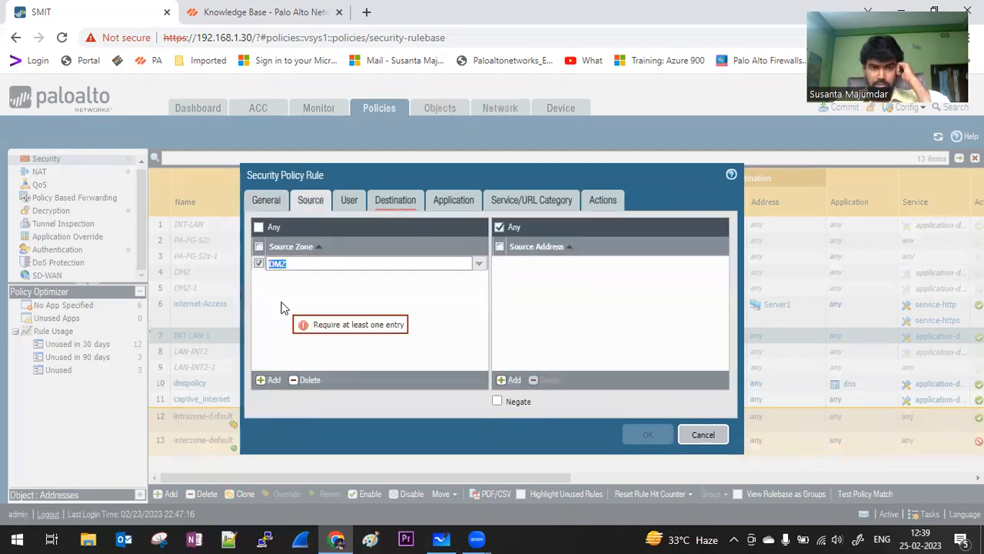
left_click(509, 380)
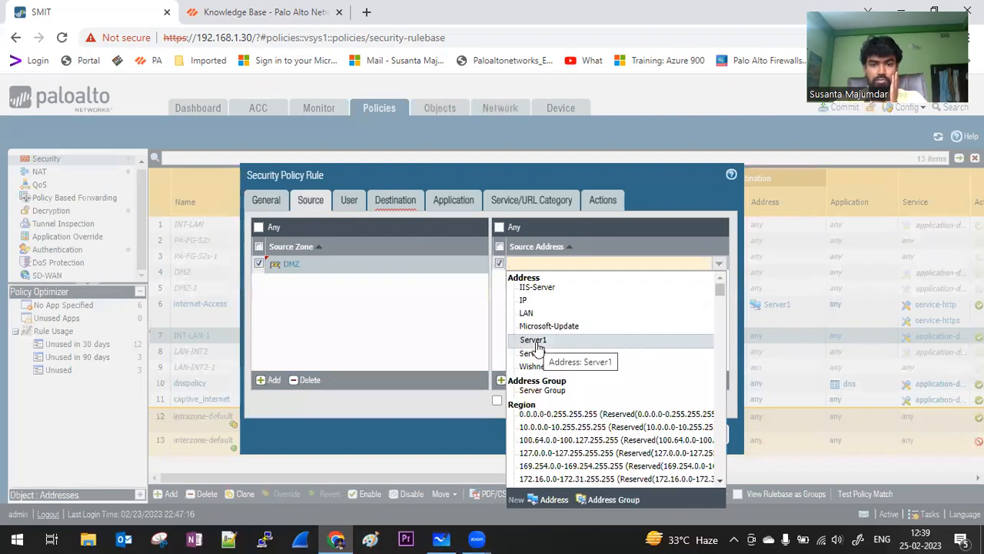
left_click(532, 341)
Set the new rule's destination zone to WAn1, keeping any destination address.
left_click(396, 203)
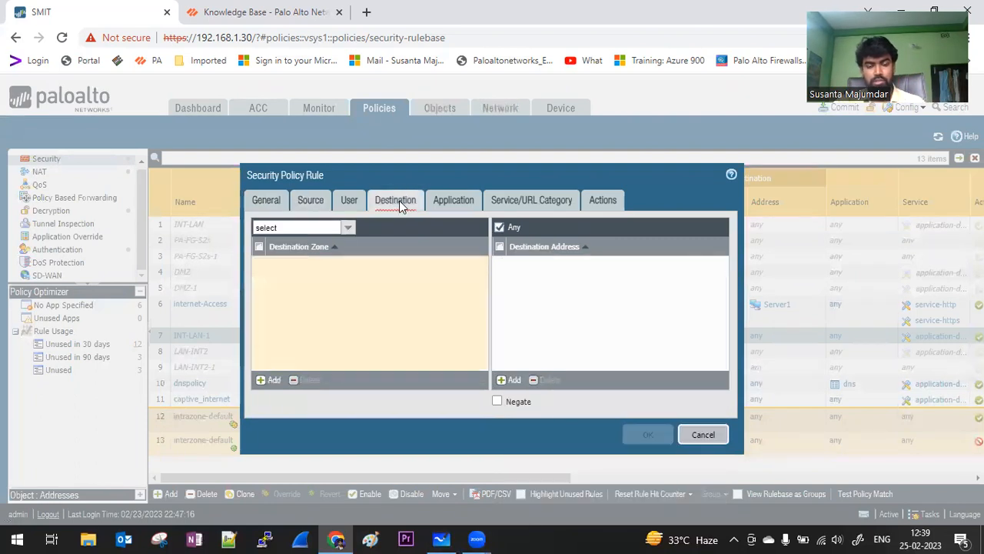
left_click(269, 380)
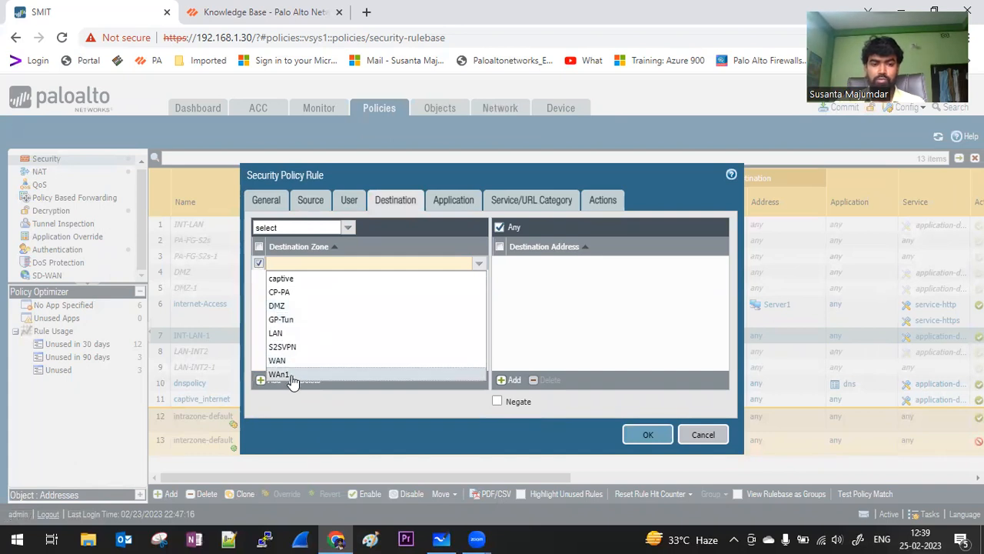
left_click(291, 376)
left_click(313, 332)
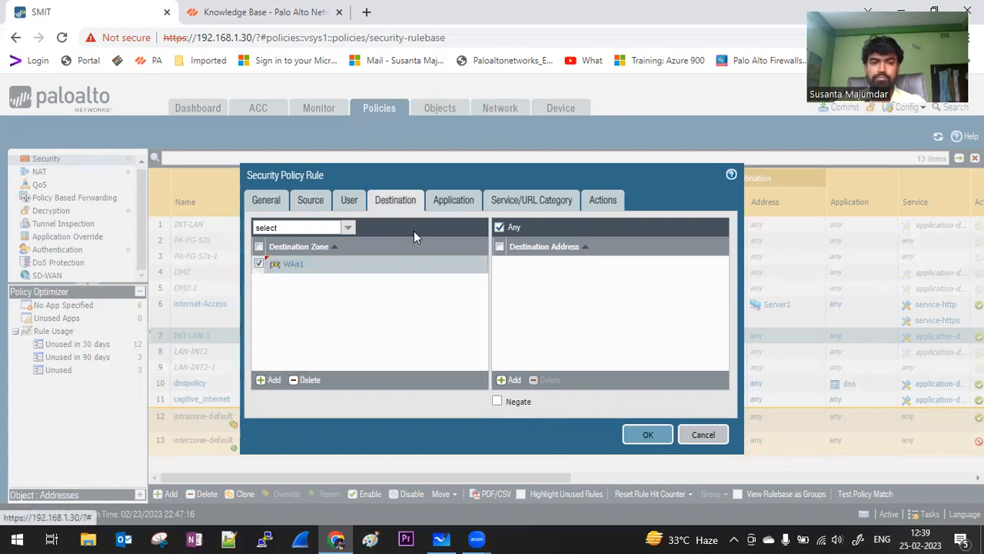
Look over the rule's application settings and list the available services in a new service entry.
left_click(455, 202)
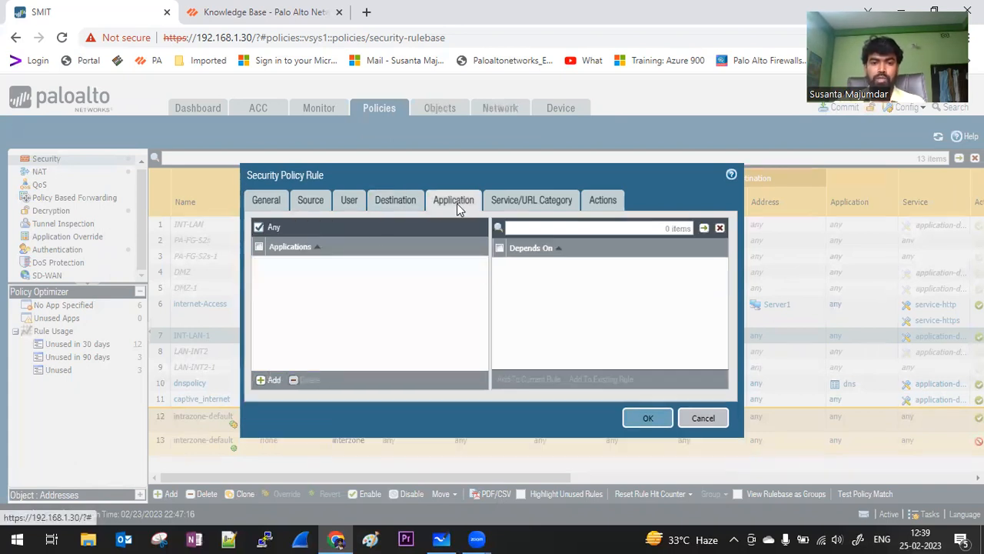
left_click(531, 202)
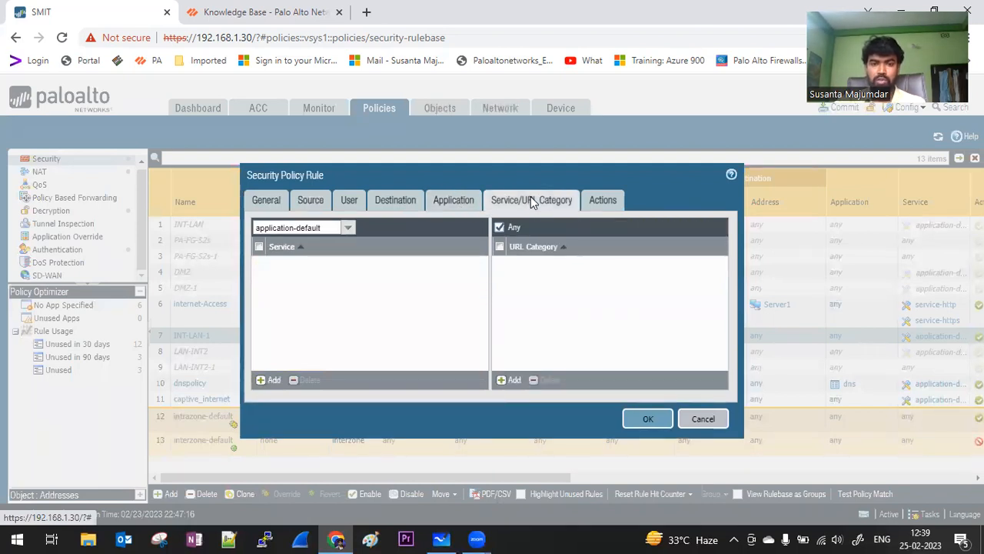
left_click(281, 381)
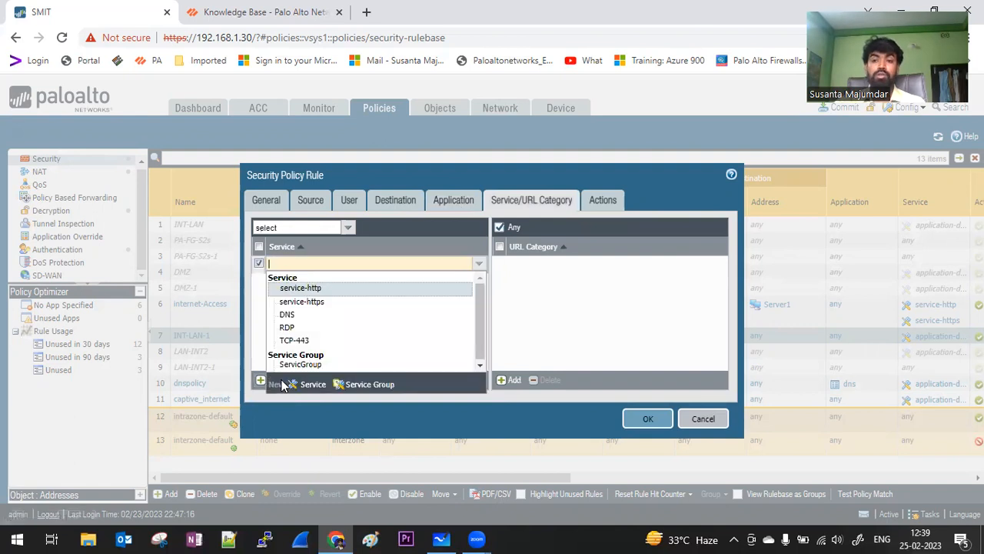
Search the rule's available applications for mic and micro, leaving the new application entry empty.
left_click(455, 202)
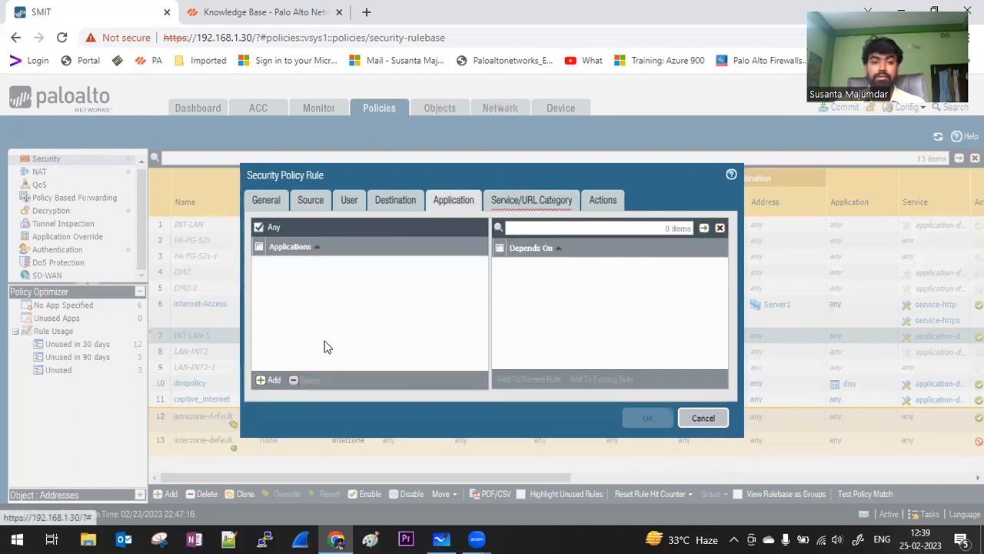
left_click(275, 380)
type("ro")
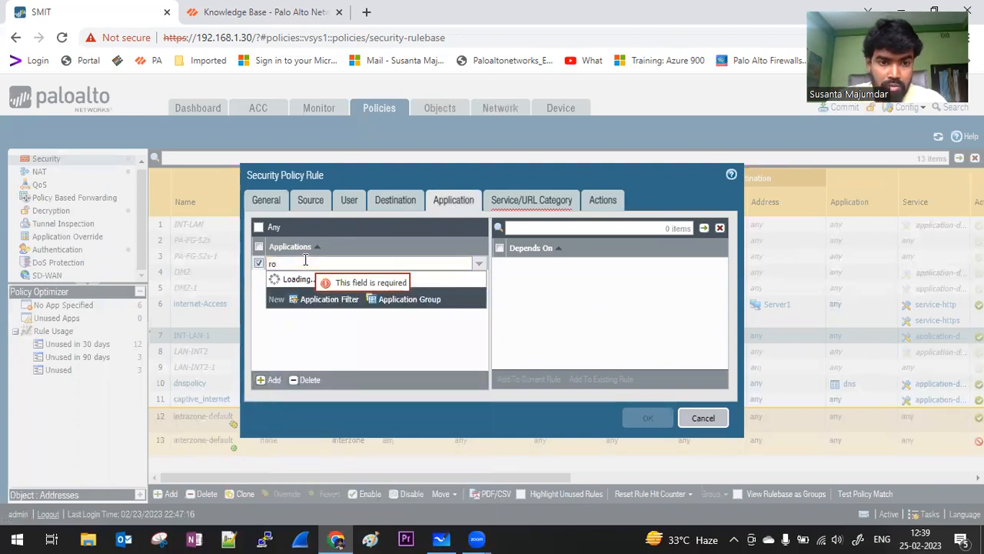
key("BackSpace")
key("BackSpace")
type("mic")
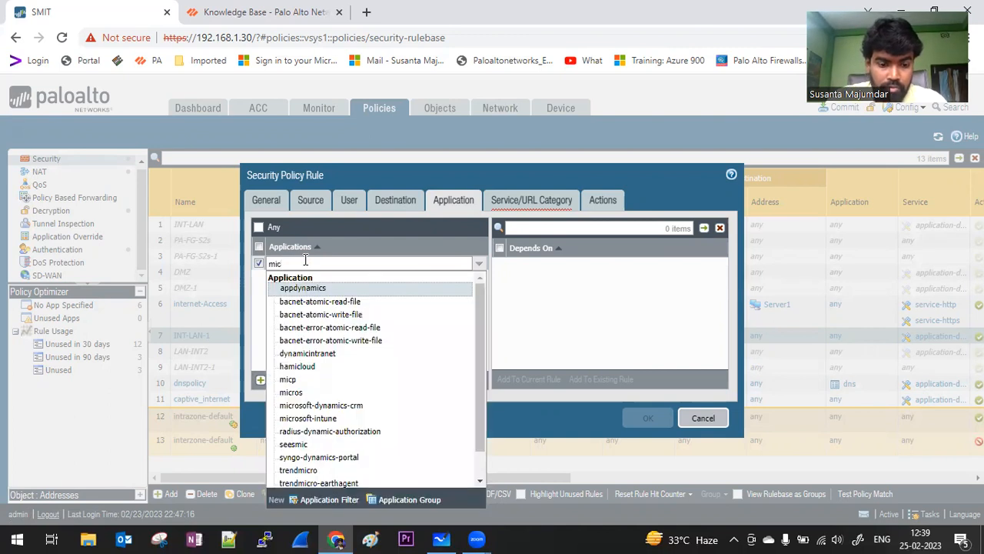
type("ro")
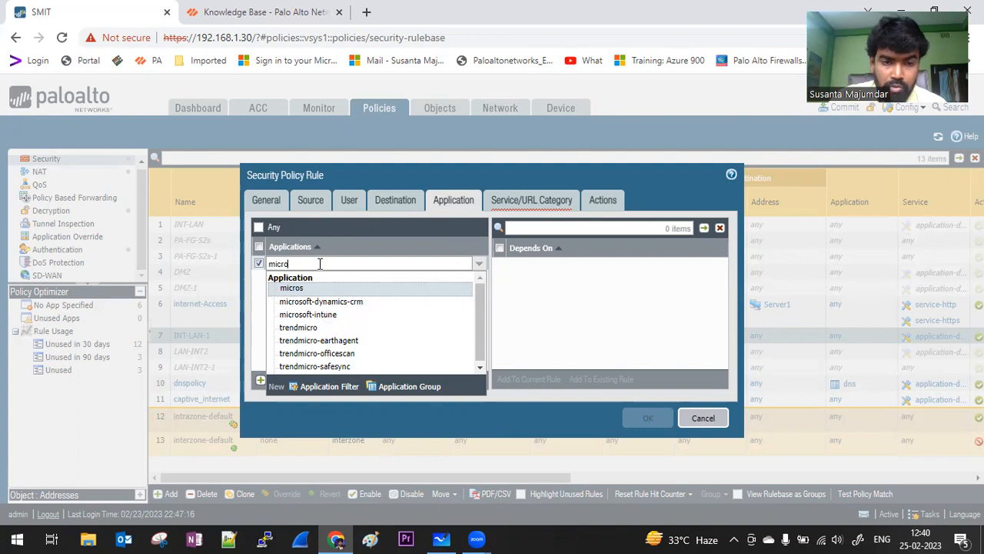
key("BackSpace")
key("BackSpace")
key("BackSpace")
key("BackSpace")
key("BackSpace")
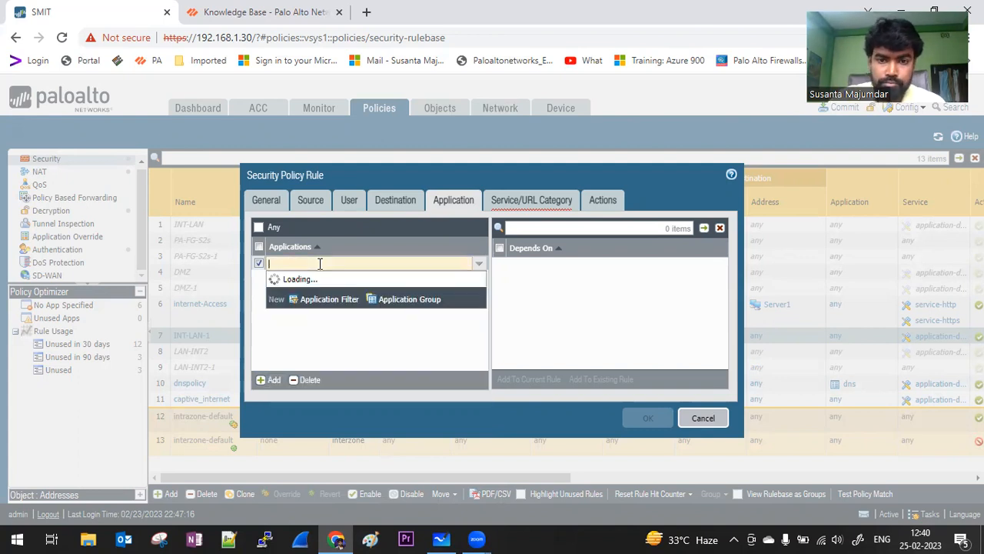
left_click(556, 308)
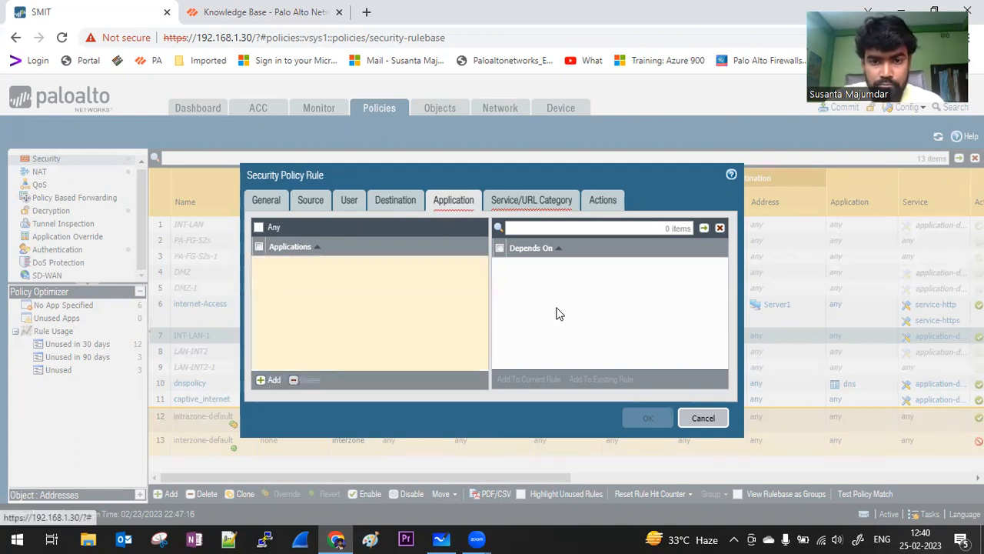
Start a URL category entry in the rule and search the categories for micro.
left_click(529, 203)
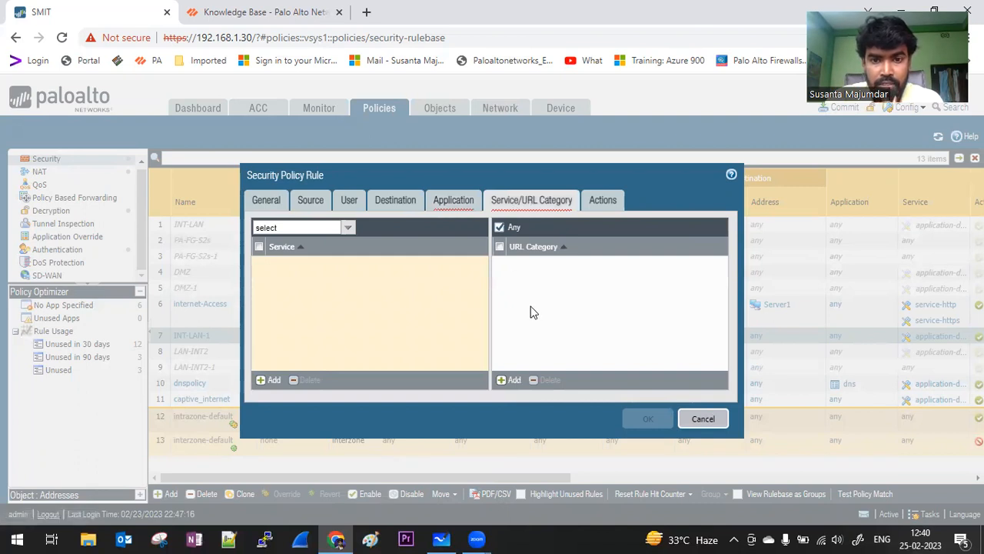
left_click(514, 379)
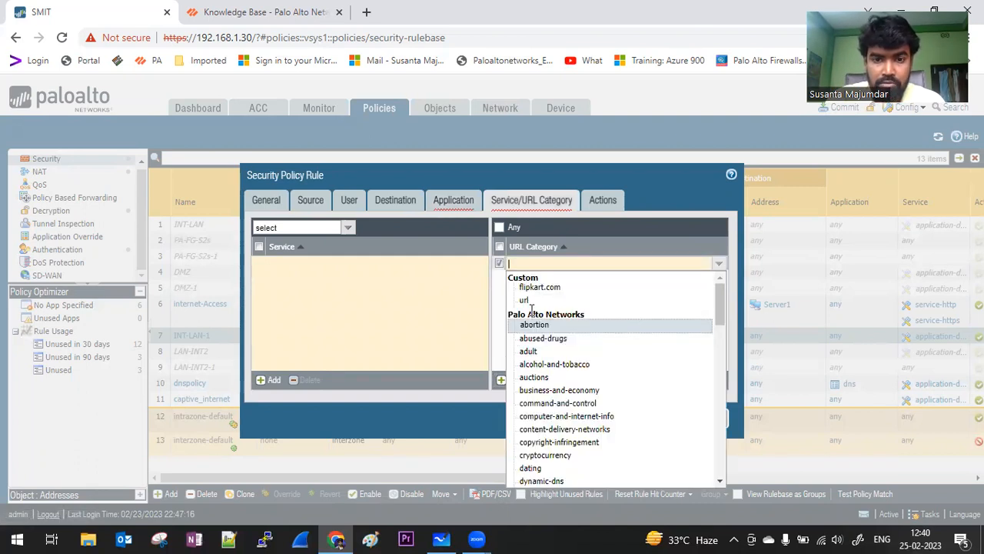
type("micro")
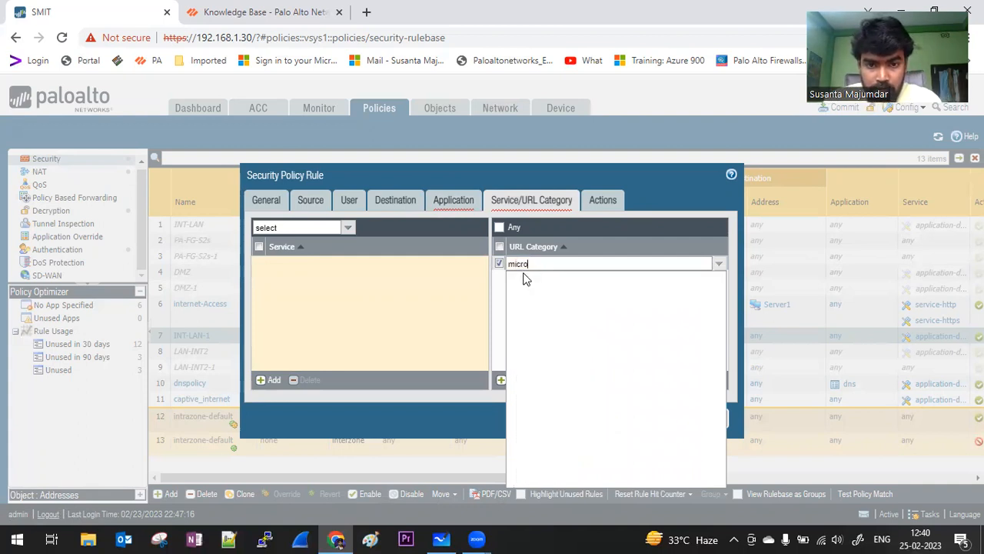
key("BackSpace")
key("BackSpace")
key("BackSpace")
key("BackSpace")
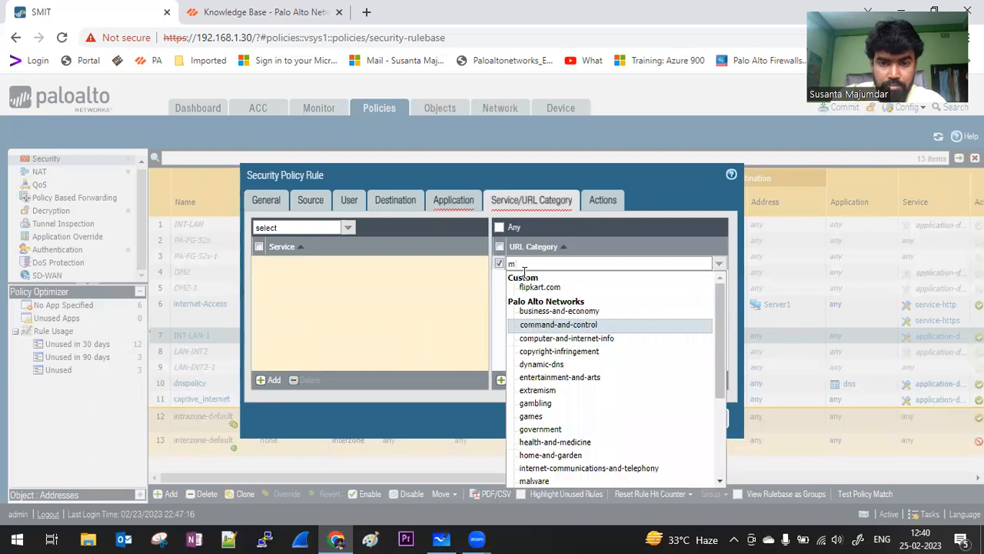
Search the rule's URL categories for wind and upda, and clear the search text.
key("BackSpace")
type("wind")
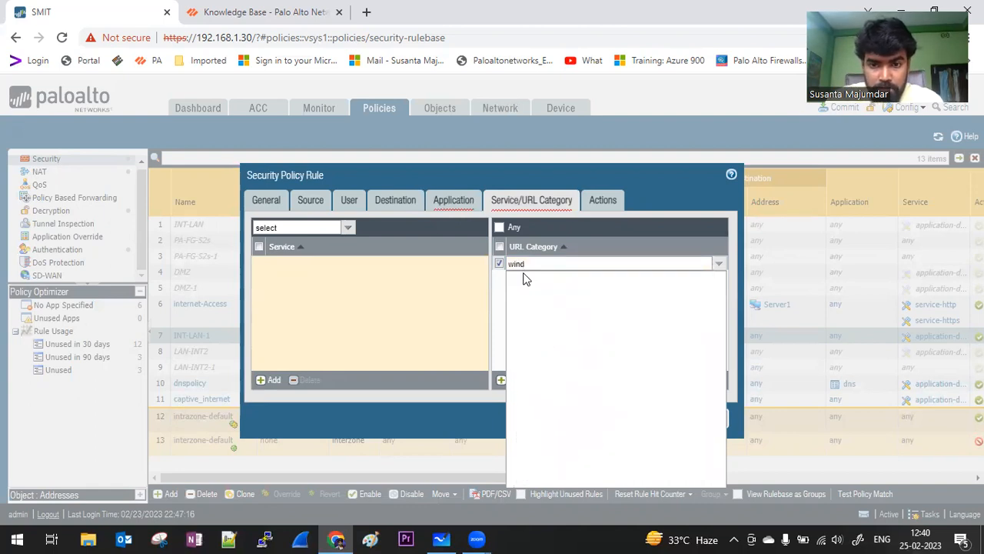
key("BackSpace")
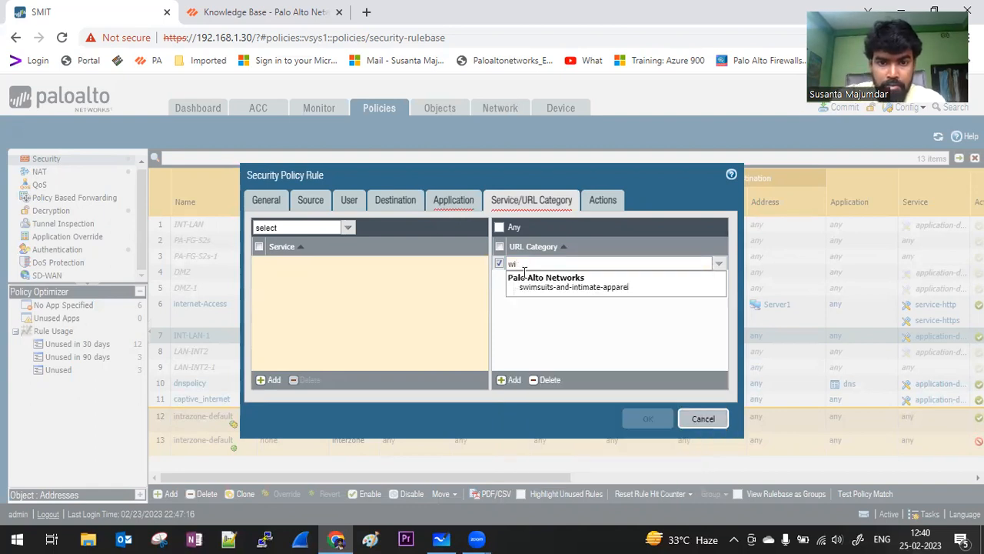
key("BackSpace")
type("upda")
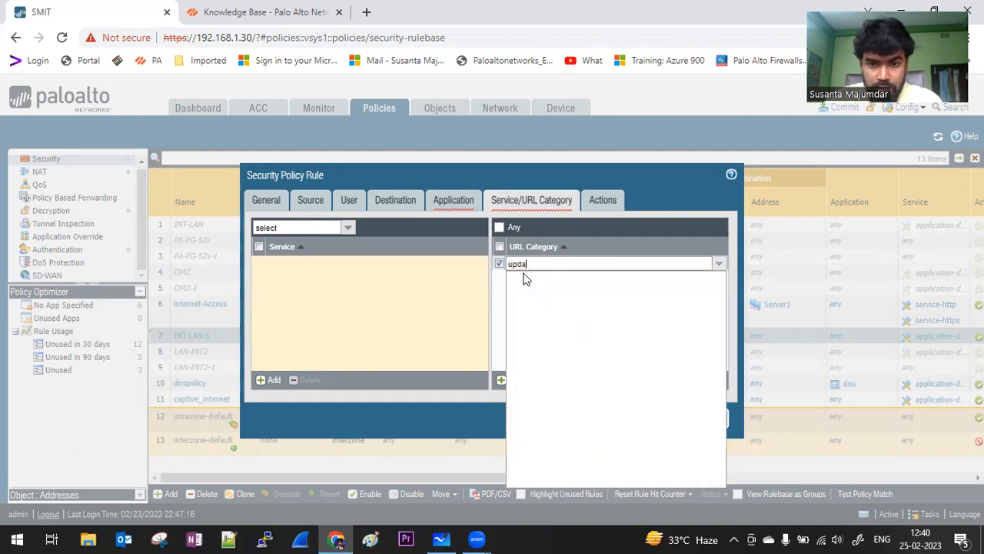
key("BackSpace")
key("BackSpace")
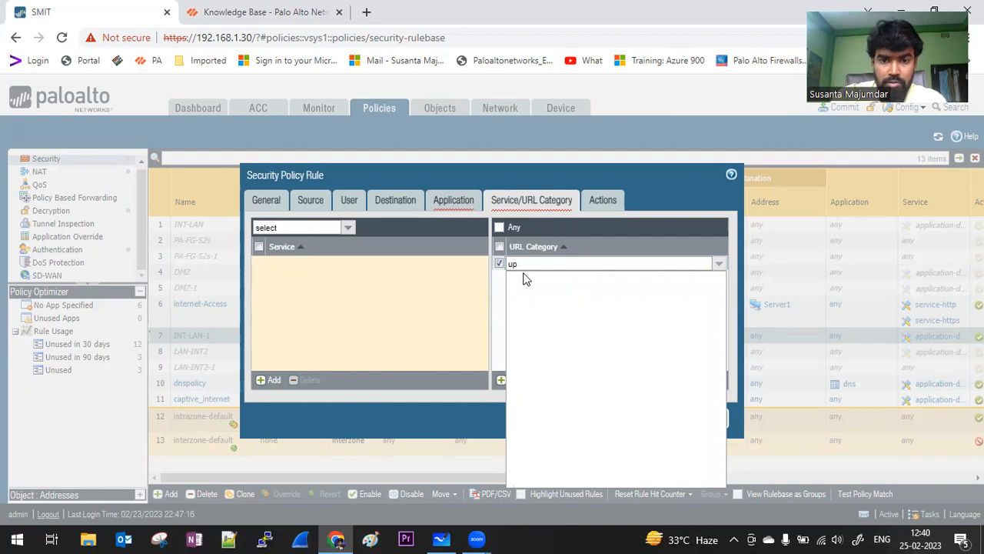
type("l")
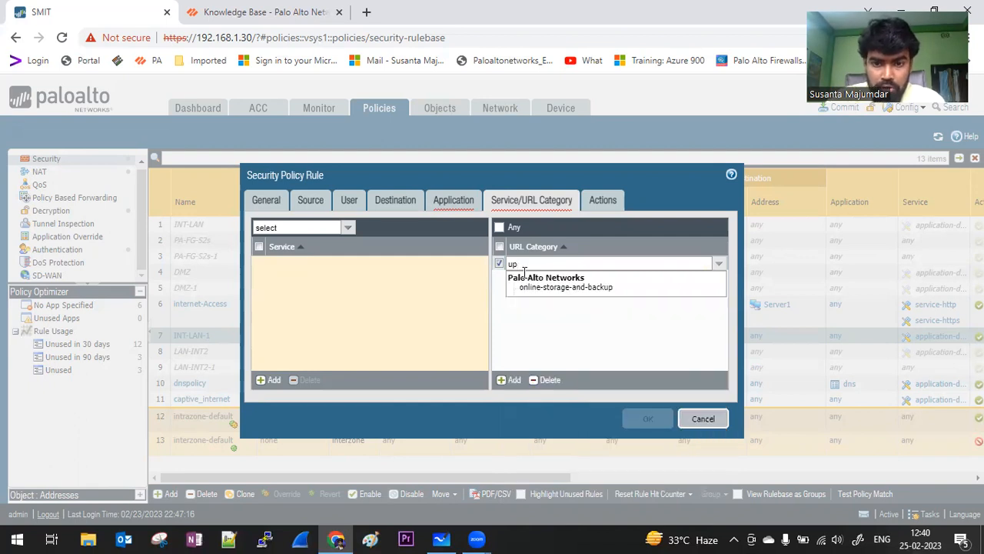
key("BackSpace")
key("BackSpace")
key("BackSpace")
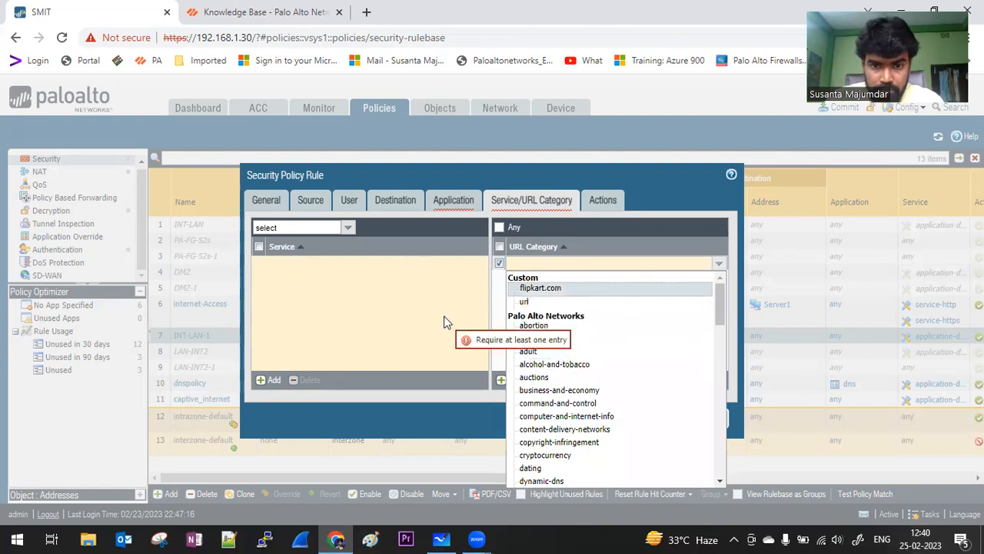
Search the URL categories for wi, and browse the full category list without choosing one.
type("wi")
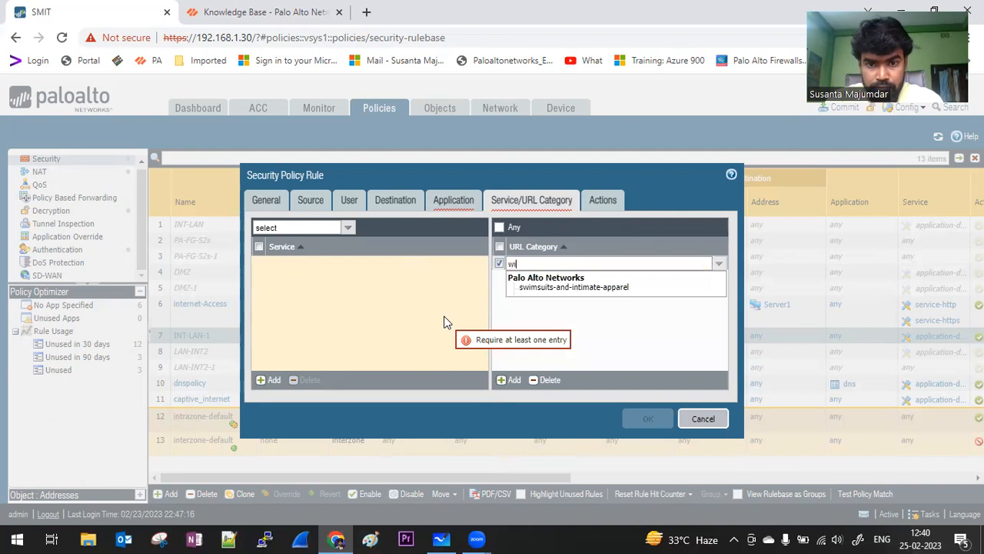
key("BackSpace")
key("BackSpace")
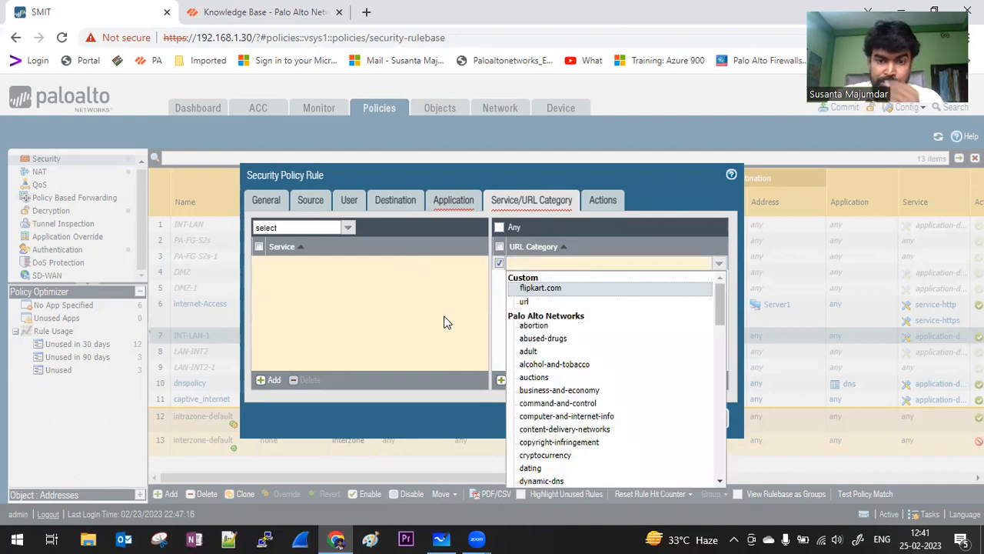
scroll(711, 401, "down", 10)
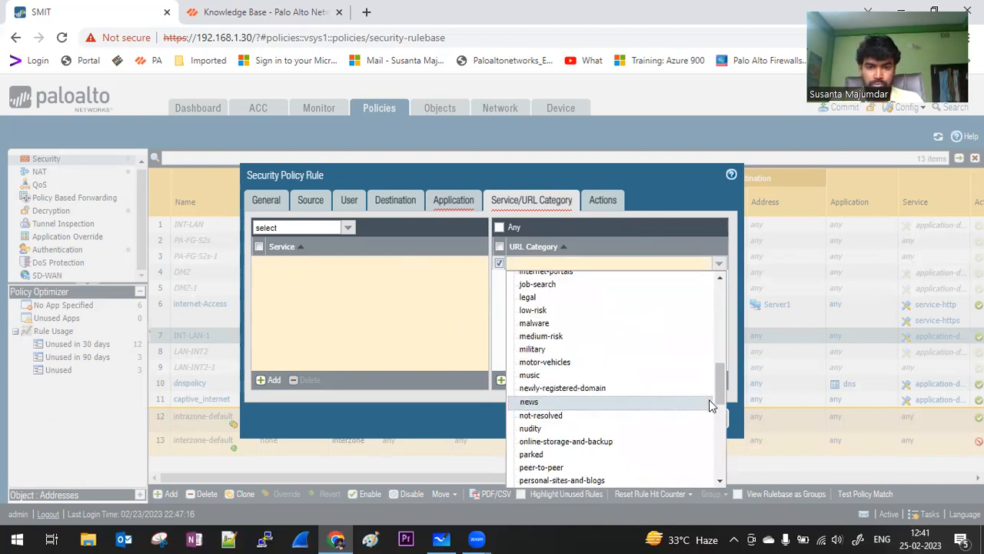
left_click(350, 330)
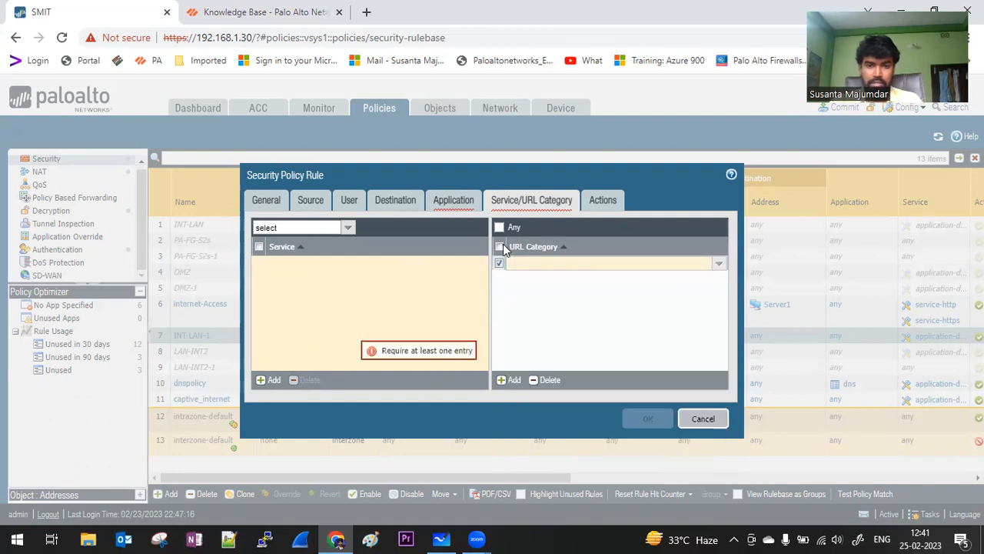
Set the rule's applications back to Any and add the services service-http, service-https and DNS.
left_click(454, 199)
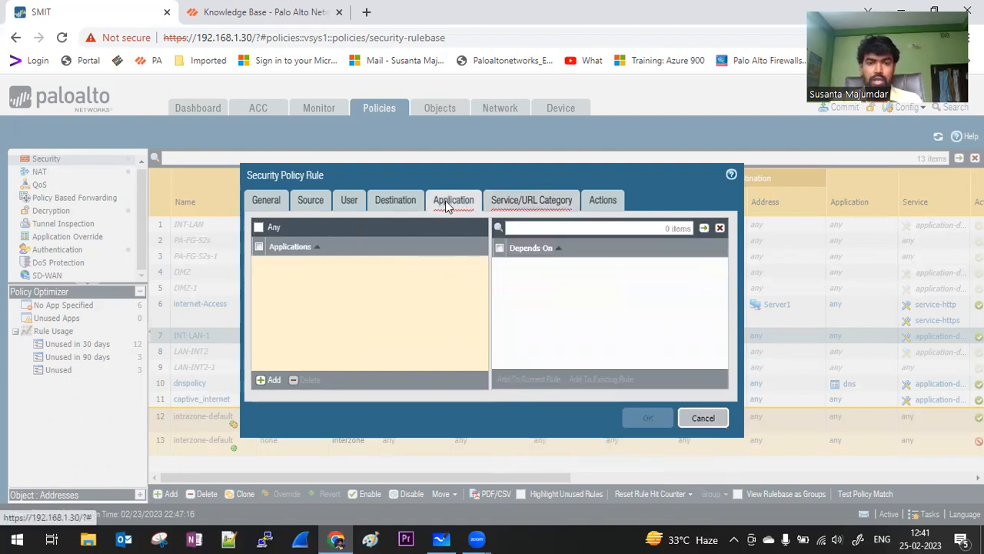
left_click(259, 228)
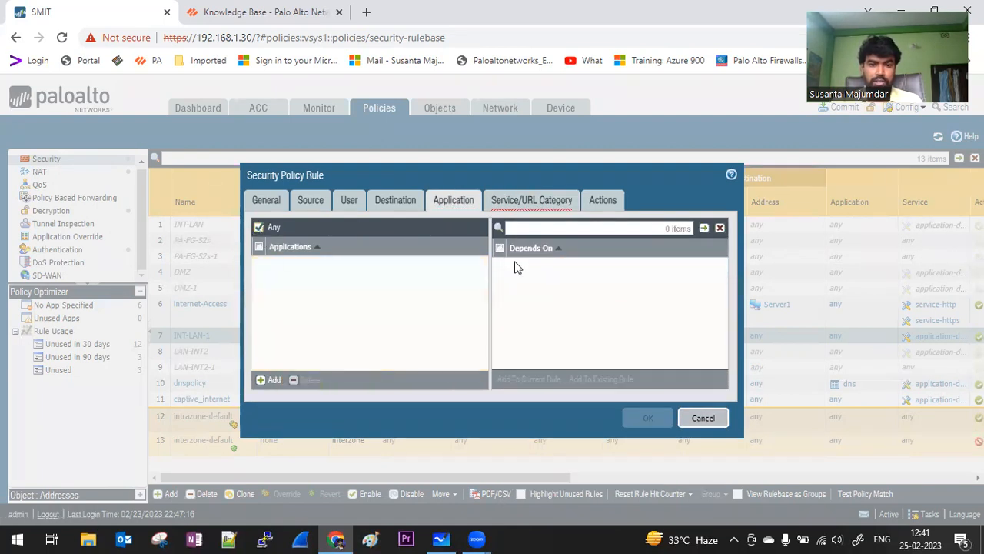
left_click(530, 199)
left_click(268, 380)
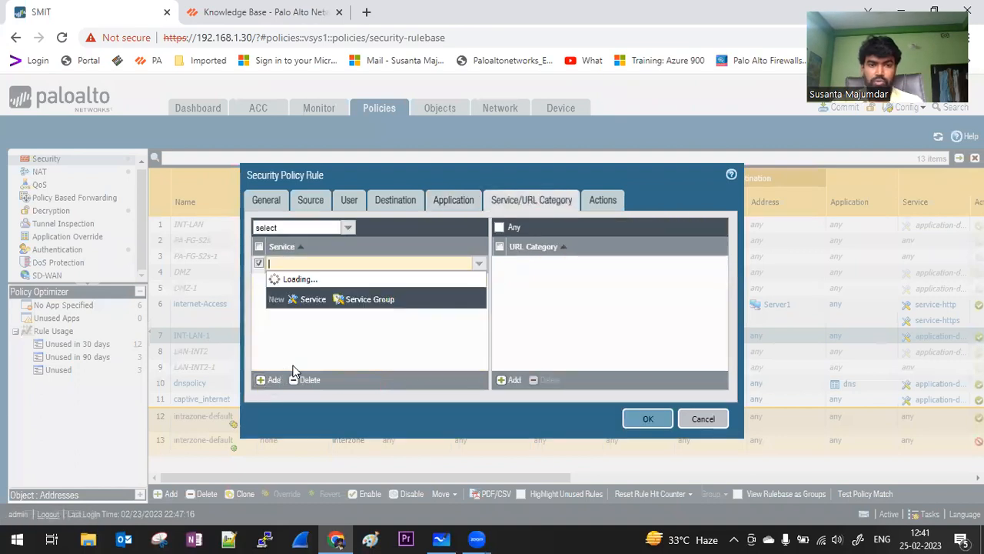
left_click(300, 286)
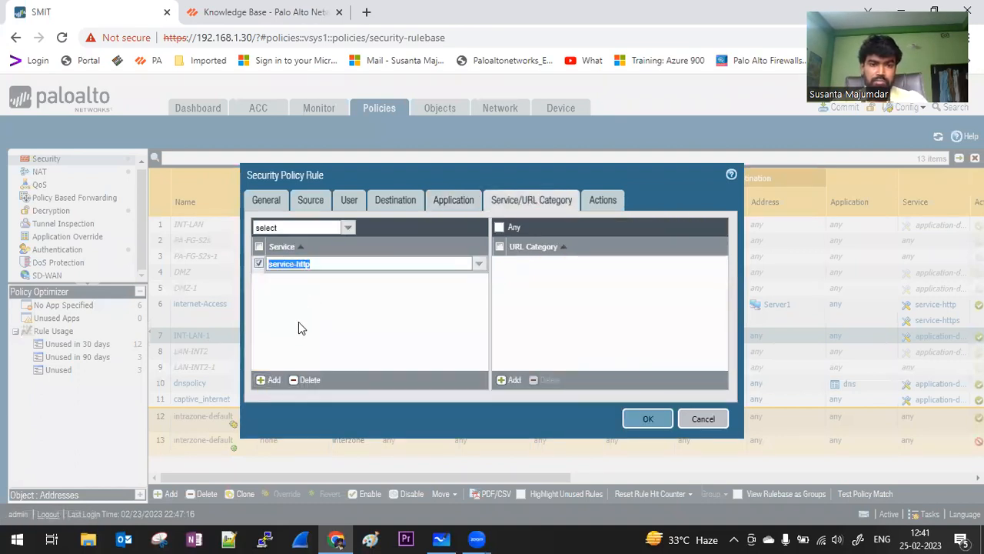
left_click(271, 380)
left_click(306, 318)
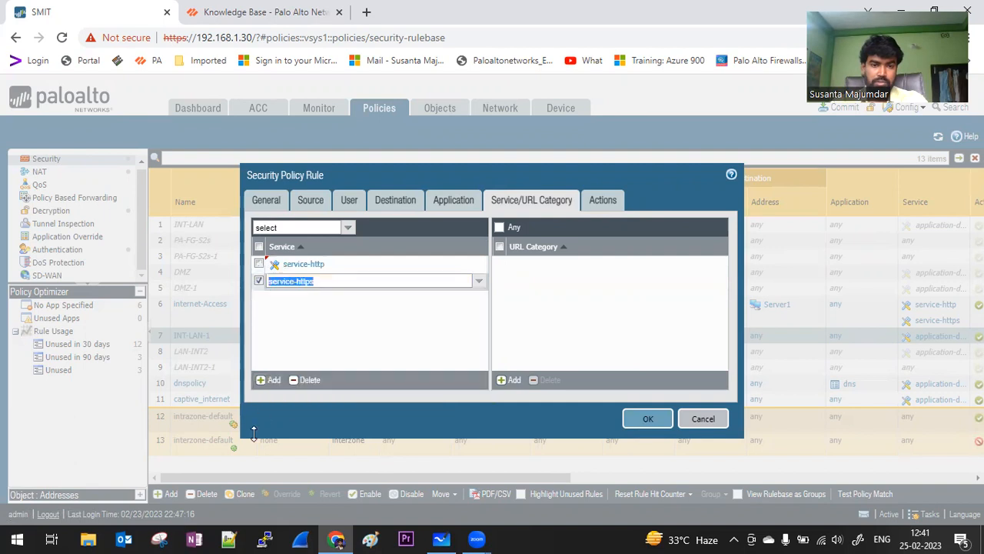
left_click(266, 379)
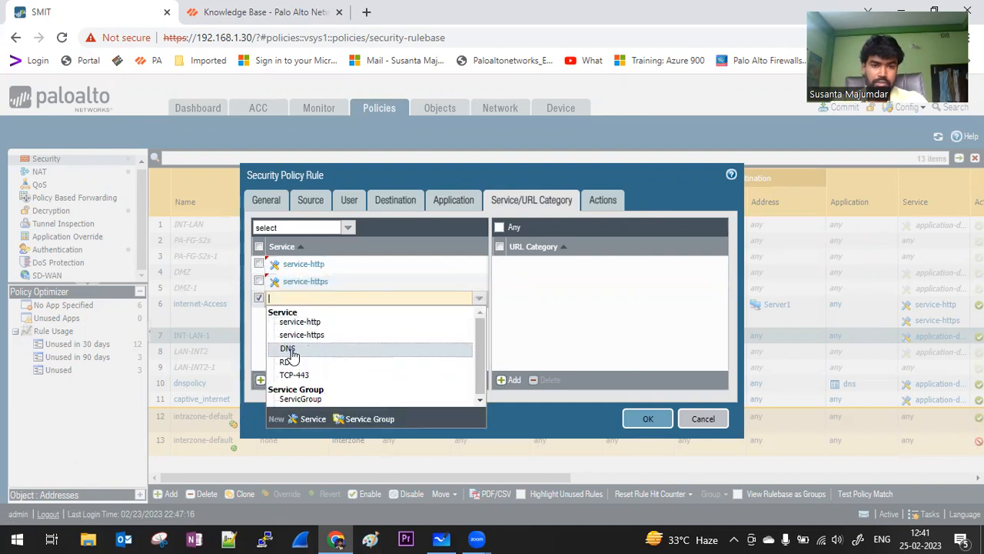
left_click(286, 347)
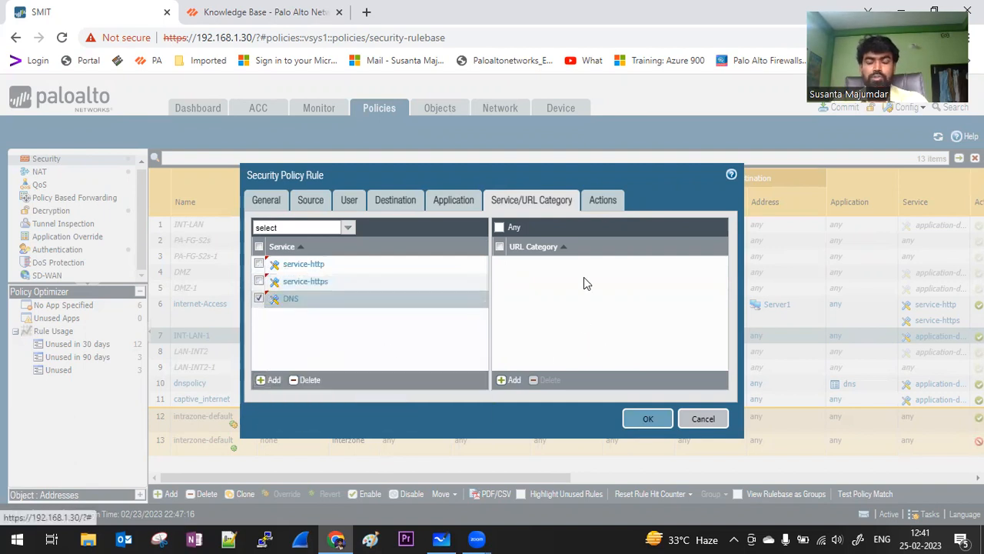
Set the rule's profile type to Profiles, with the default profile for both Antivirus and Vulnerability Protection.
left_click(603, 205)
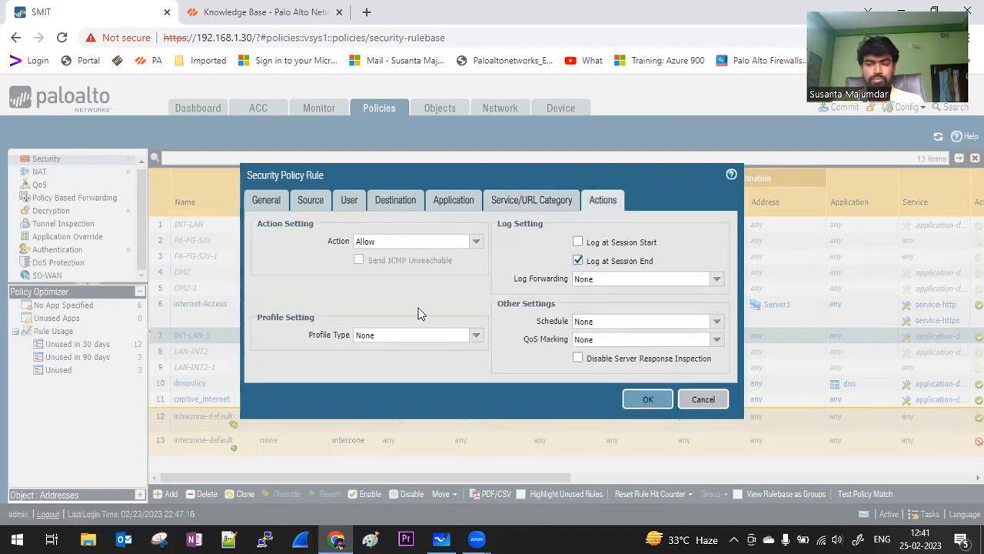
left_click(476, 336)
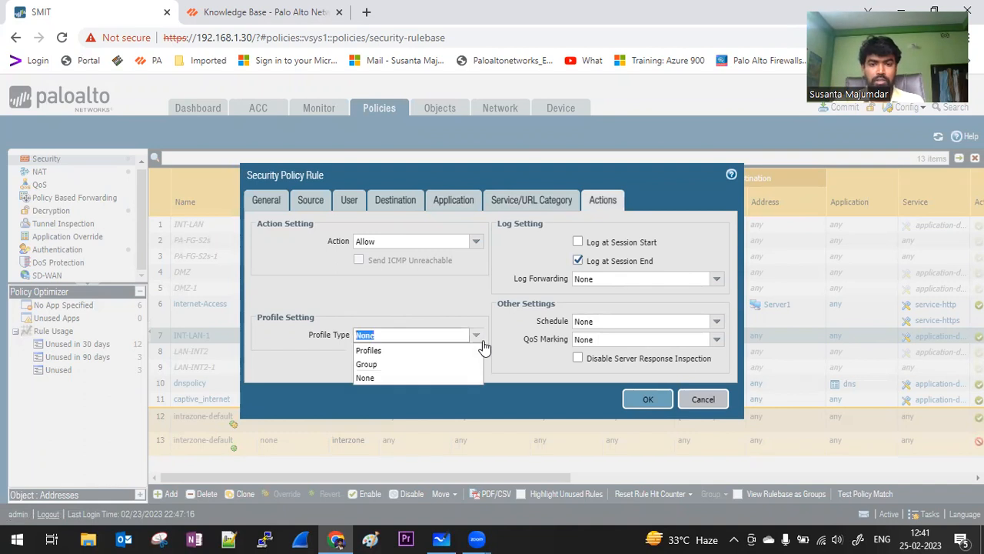
left_click(408, 356)
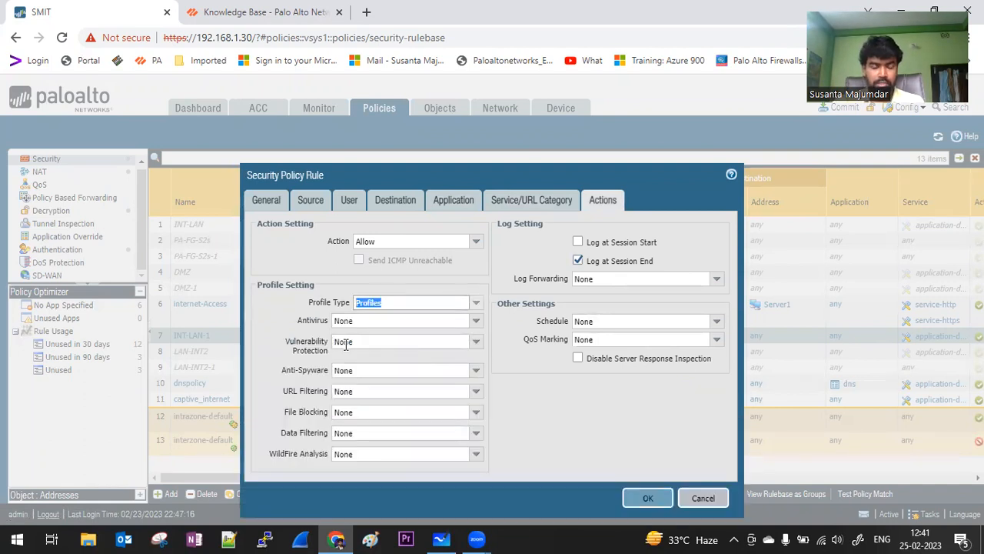
left_click(466, 321)
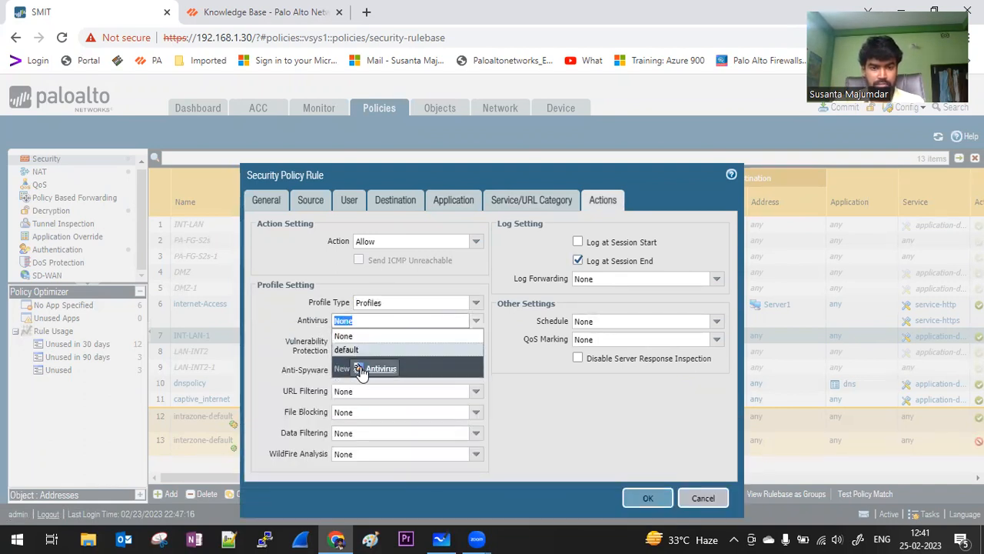
left_click(392, 352)
left_click(477, 345)
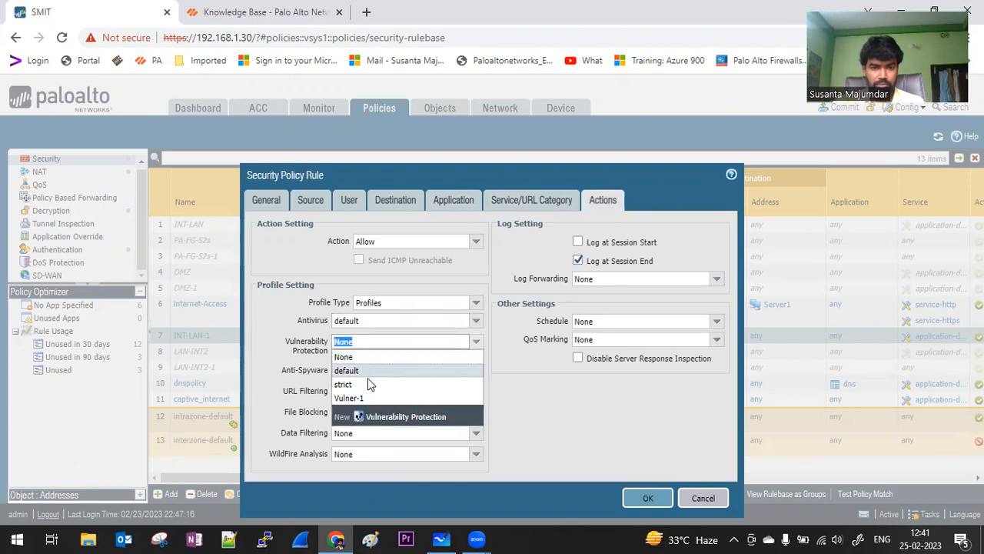
left_click(359, 371)
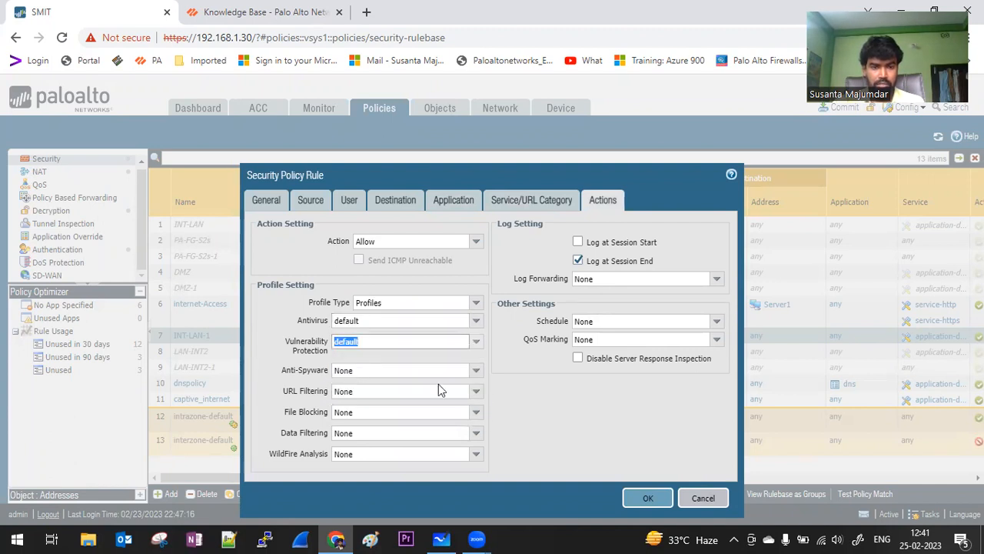
Set the rule's URL Filtering profile to default and save the security rule.
left_click(476, 392)
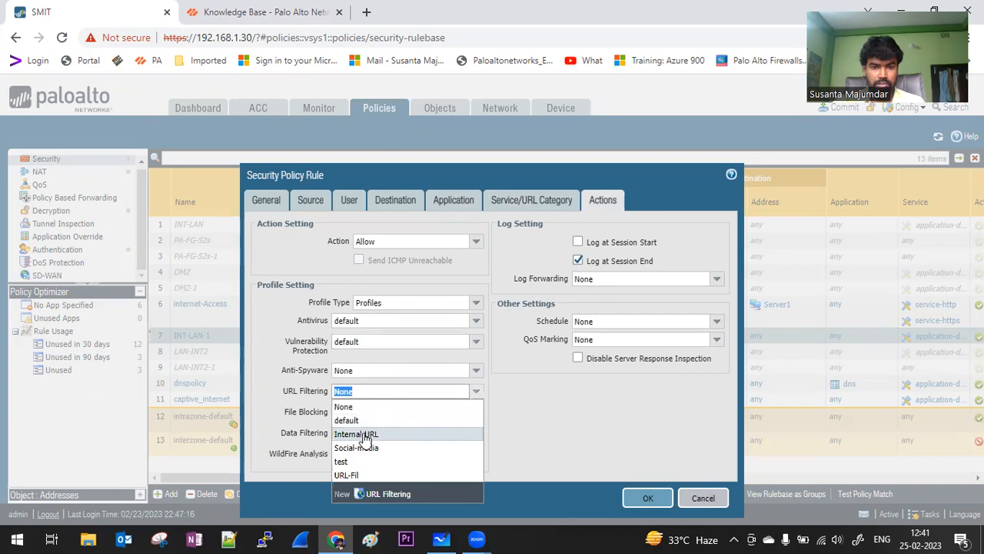
left_click(359, 420)
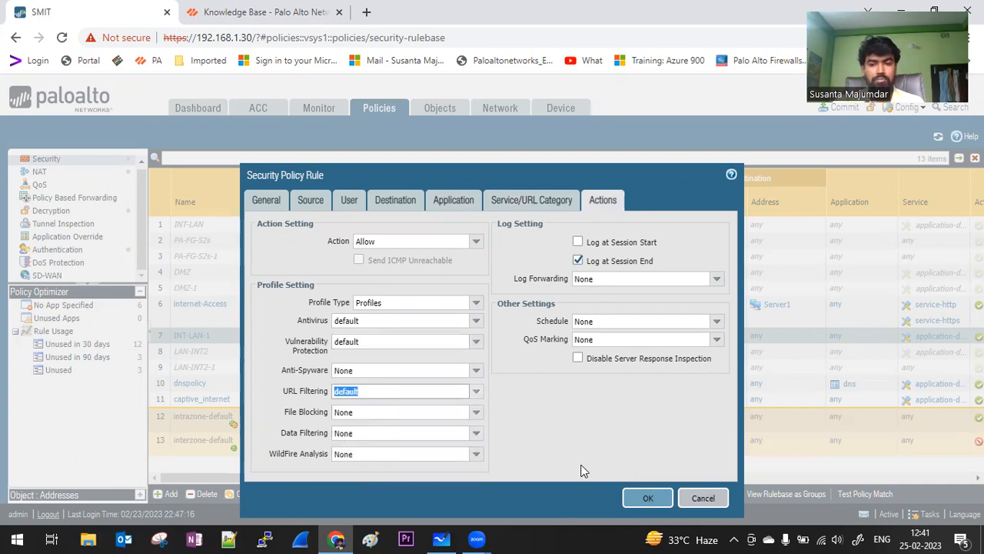
key("Return")
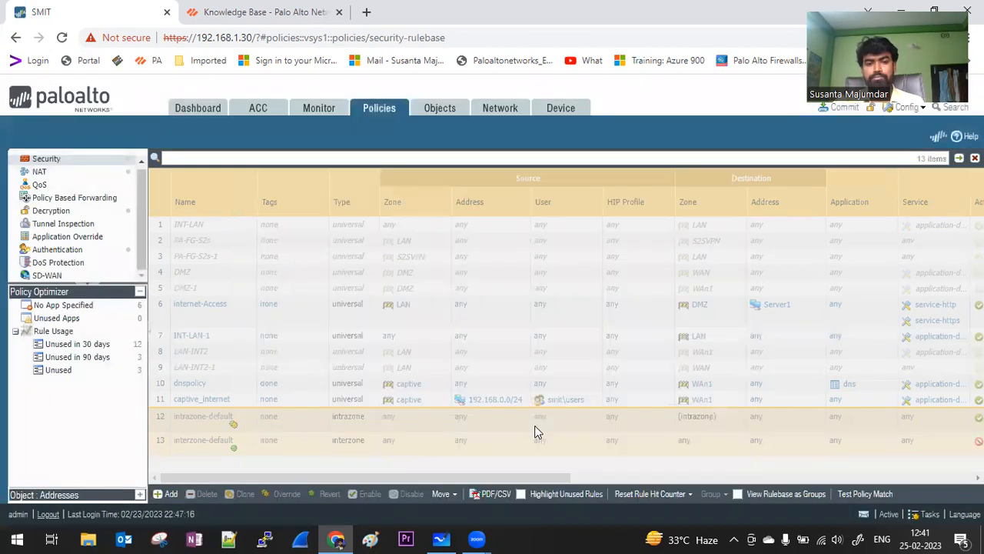